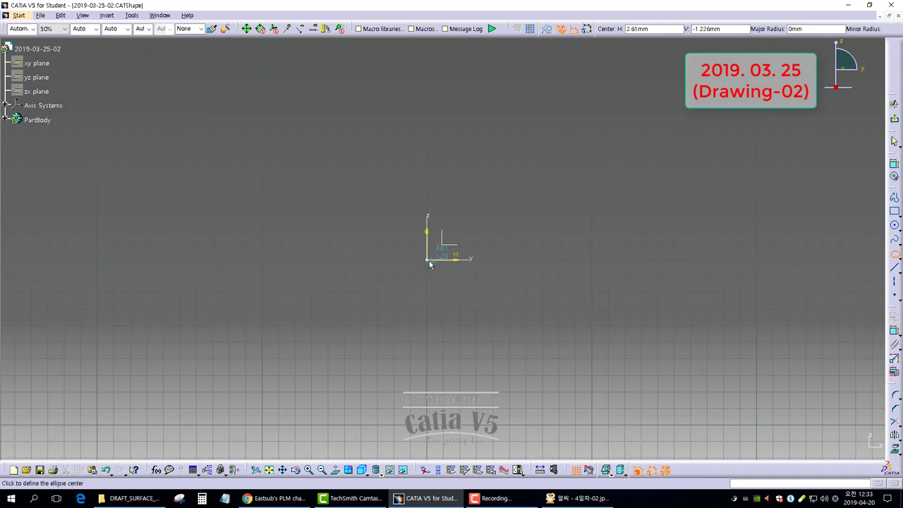
Sketch an ellipse centred on the origin, about 178 mm wide and 176 mm high
left_click(428, 260)
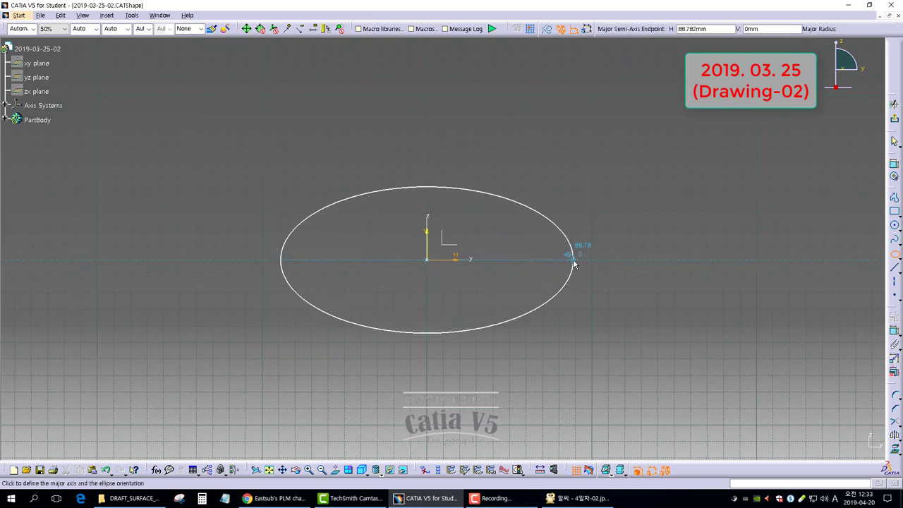
left_click(573, 260)
left_click(428, 113)
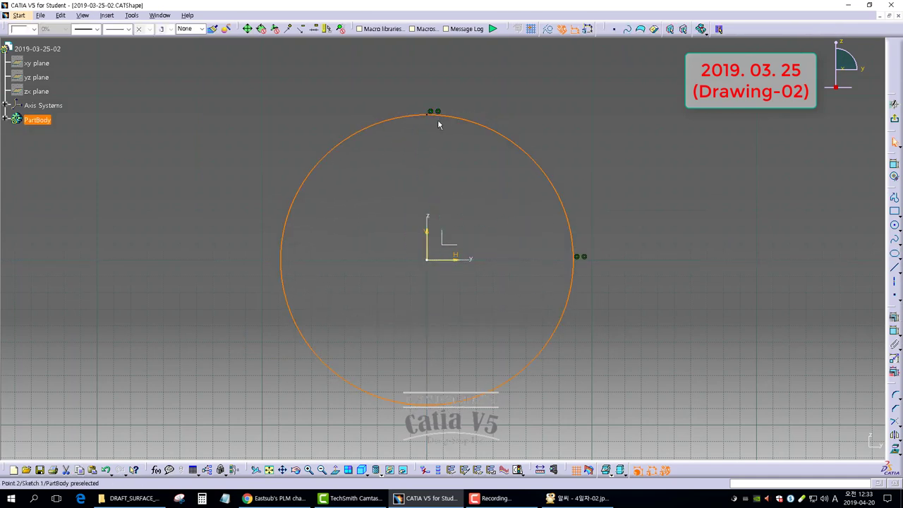
Dimension the ellipse's horizontal diameter above it and its semiminor-axis diameter beside it
left_click(894, 163)
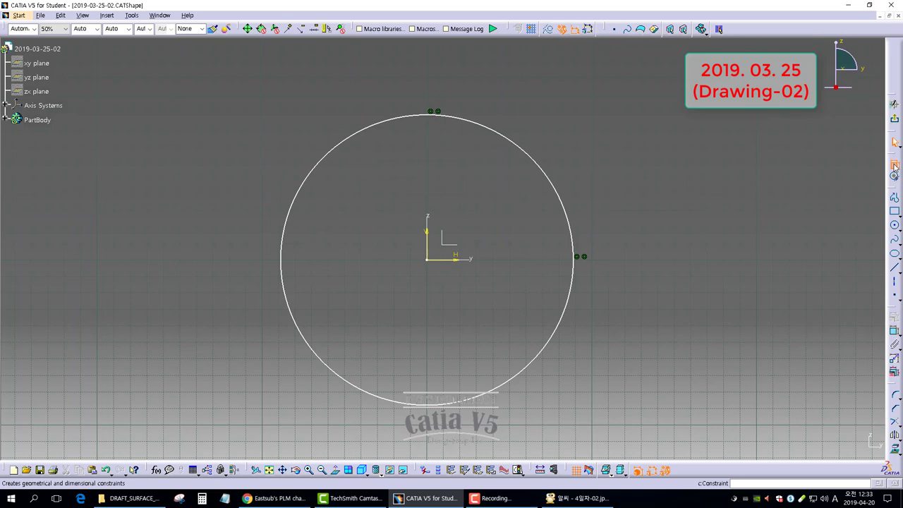
left_click(554, 185)
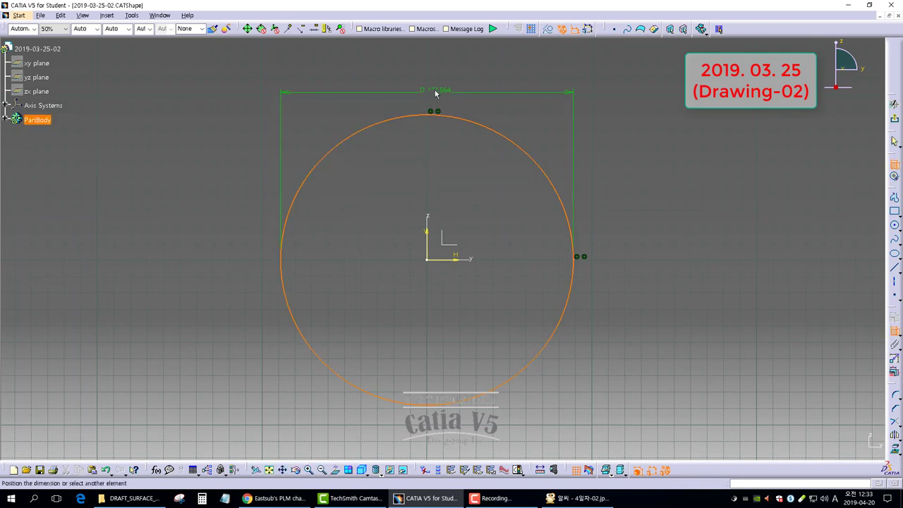
left_click(435, 92)
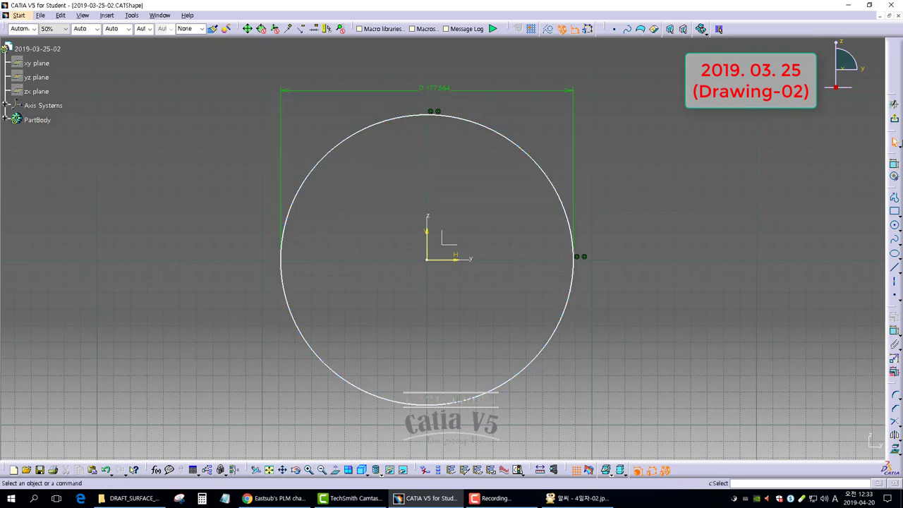
left_click(550, 179)
right_click(631, 176)
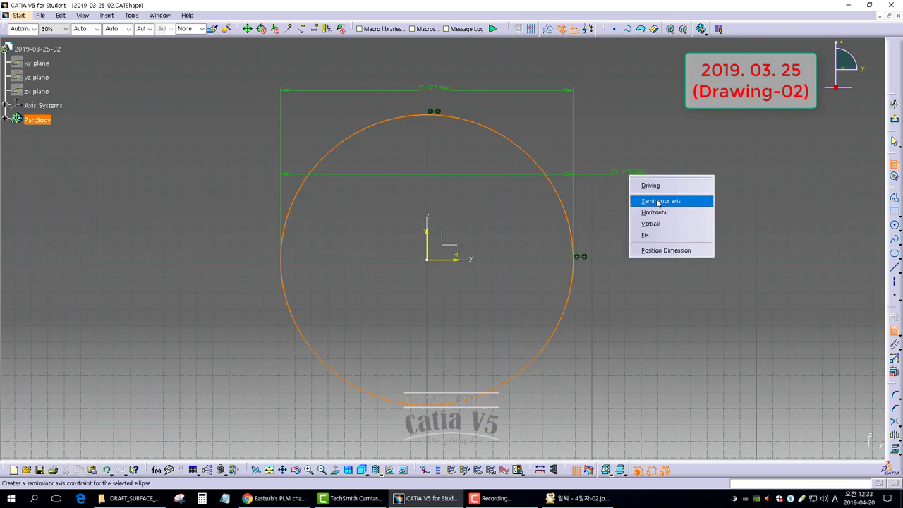
left_click(658, 202)
left_click(632, 232)
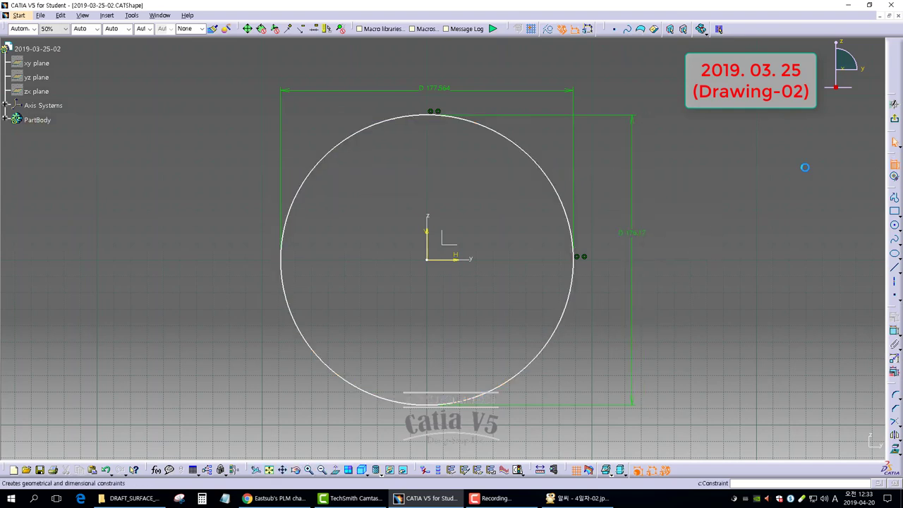
Add a horizontal constraint to the ellipse
left_click(547, 175)
right_click(476, 177)
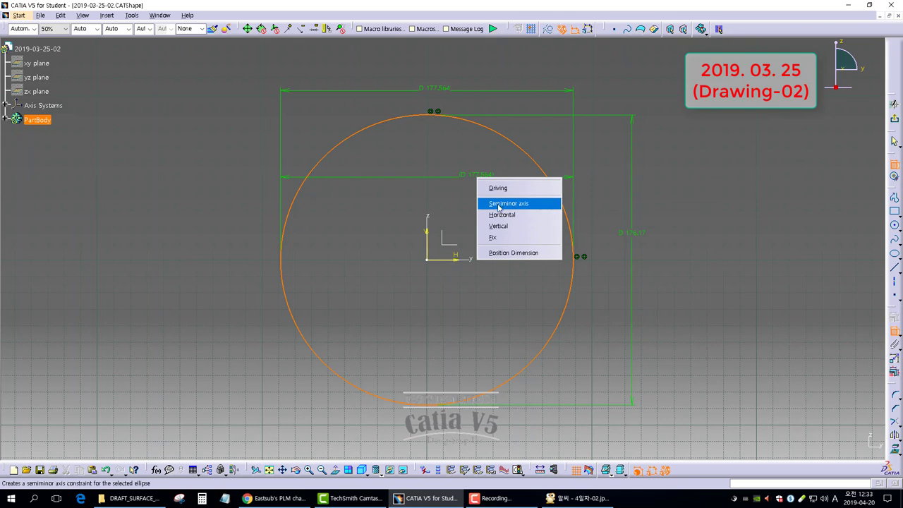
left_click(499, 204)
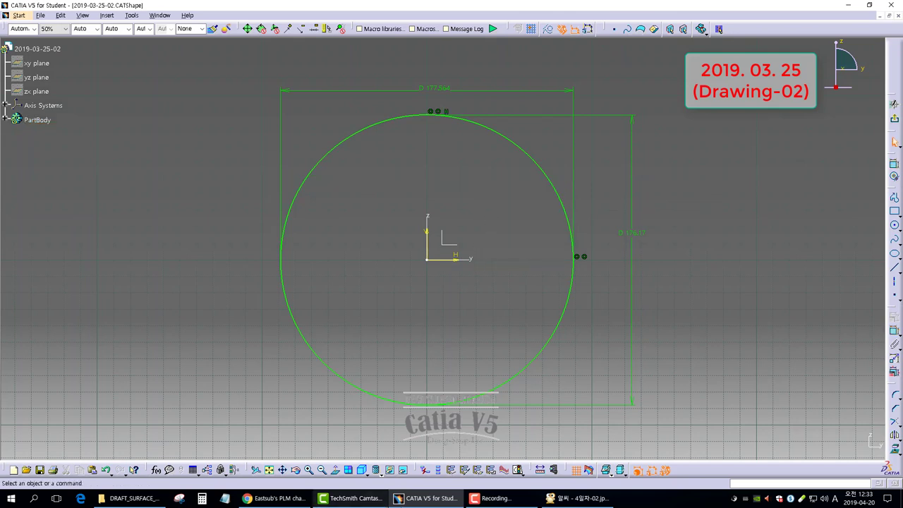
Check the reference drawing image for the base ellipse size and set the sketched ellipse's horizontal diameter to 70*2 mm
left_click(579, 498)
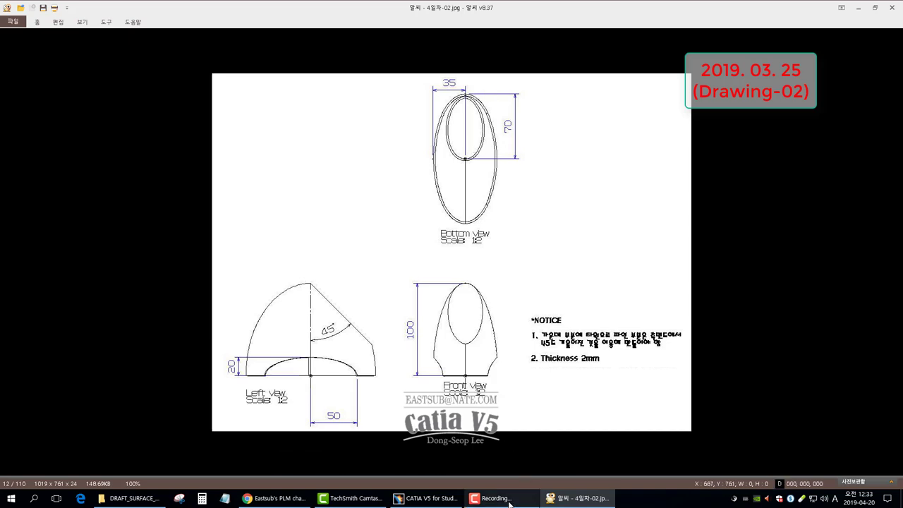
mouse_move(505, 504)
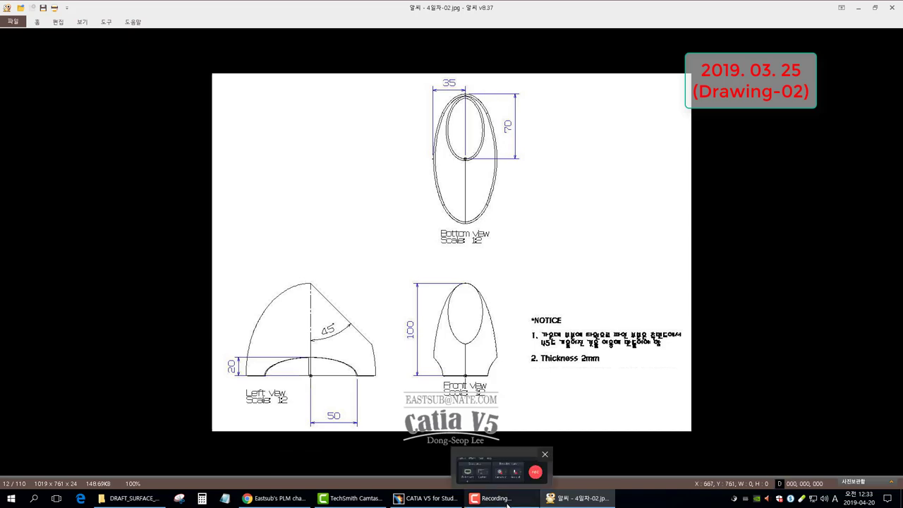
left_click(425, 498)
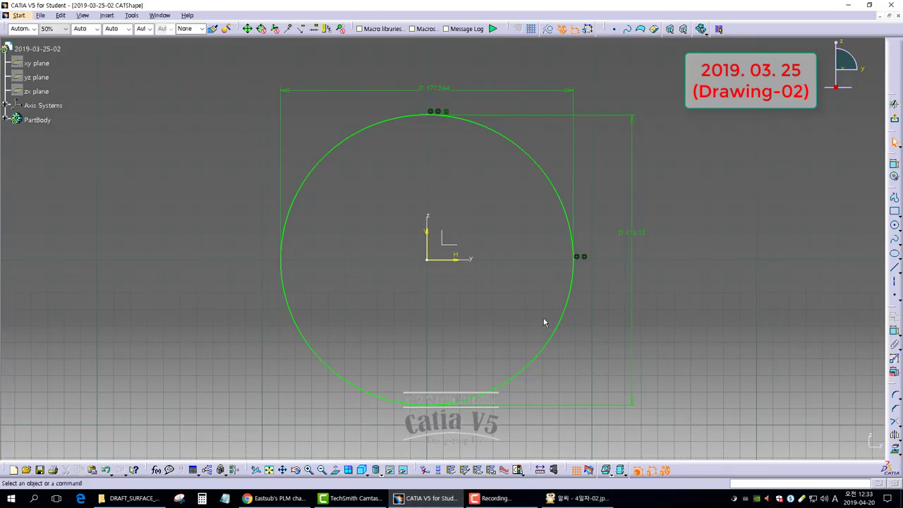
left_click(436, 88)
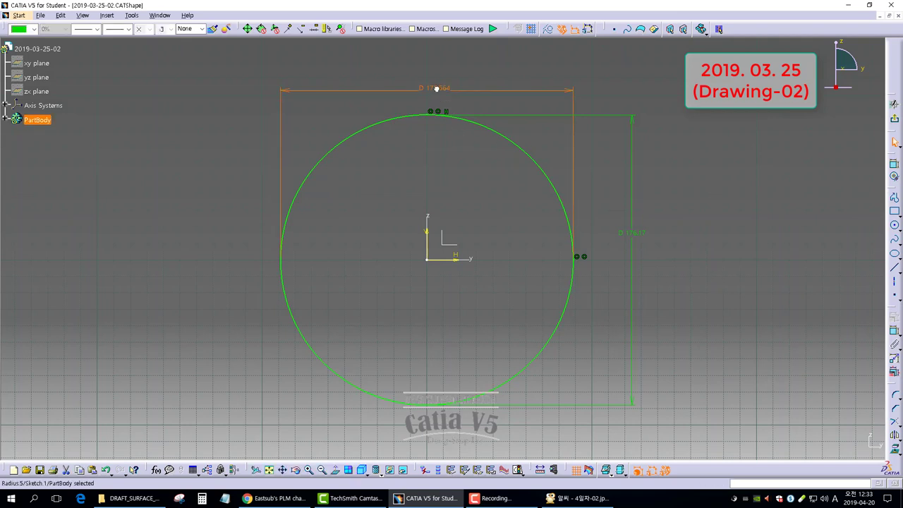
double_click(435, 88)
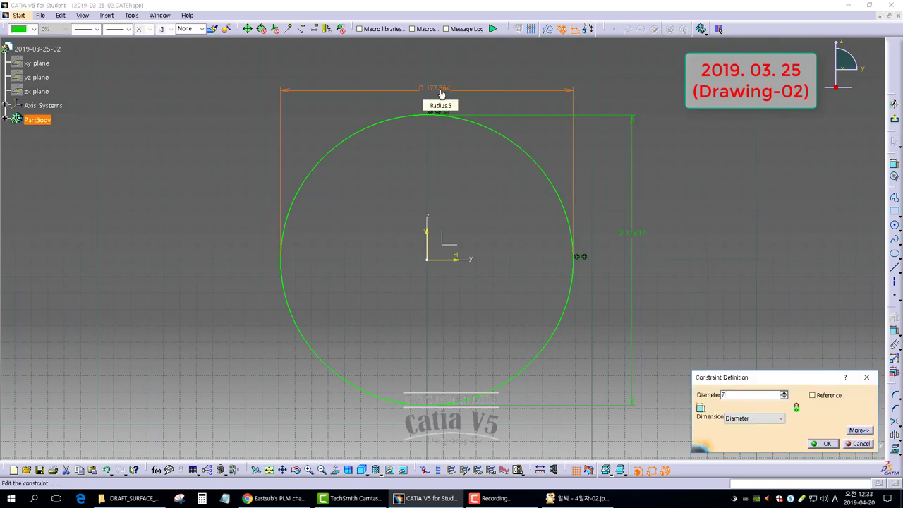
type("70*2")
key("Return")
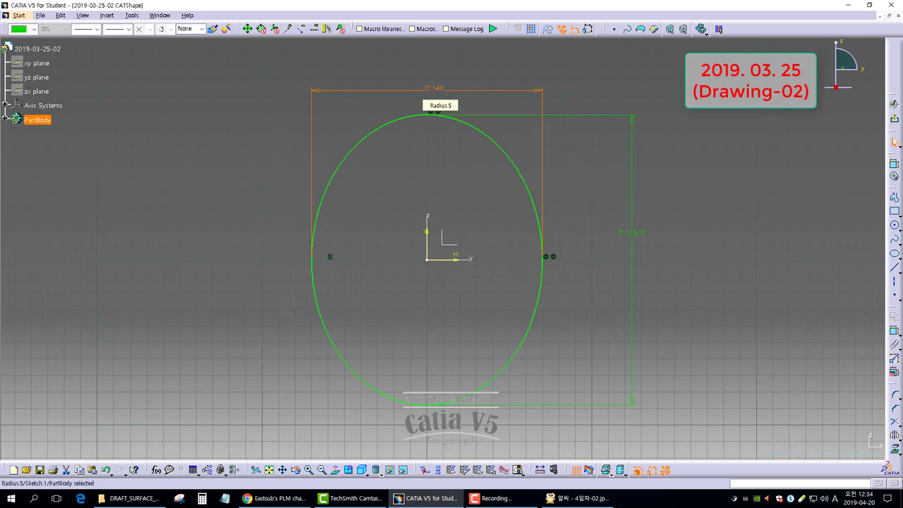
left_click(702, 219)
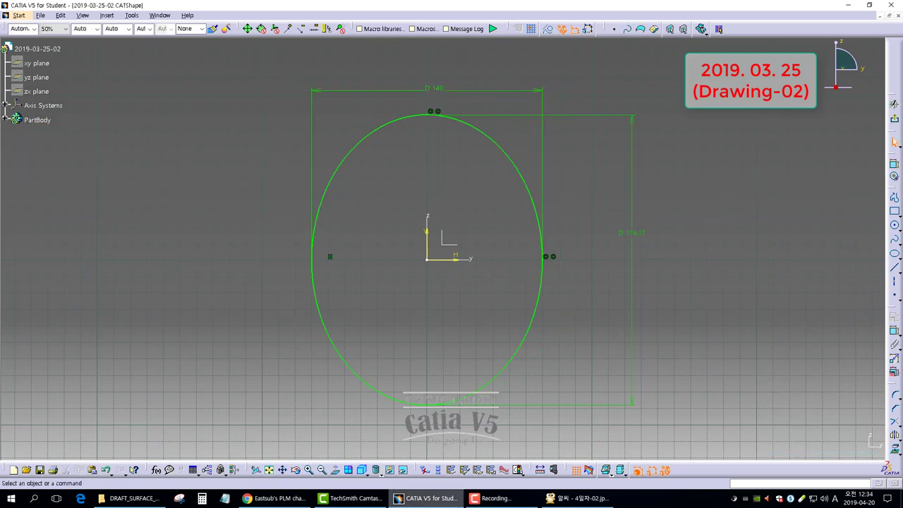
Check the height in the reference drawing image and set the ellipse's vertical diameter to 200 mm
left_click(580, 498)
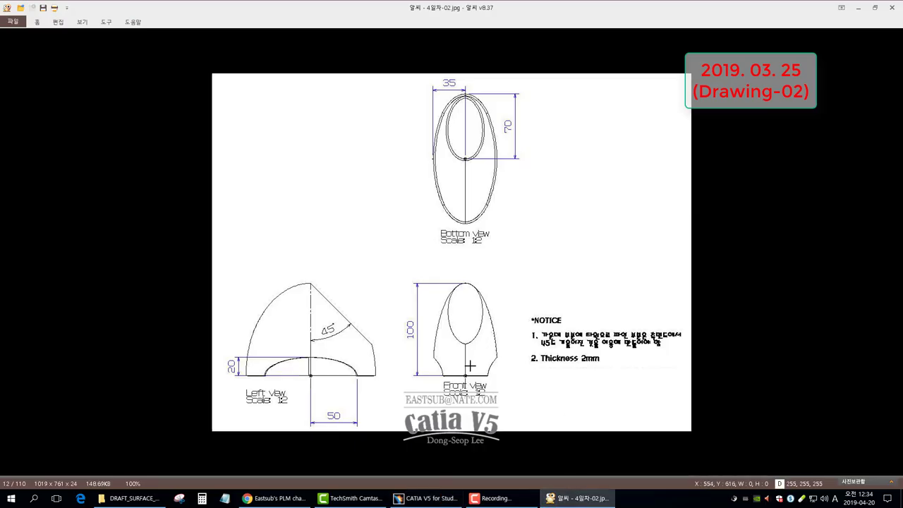
left_click(426, 498)
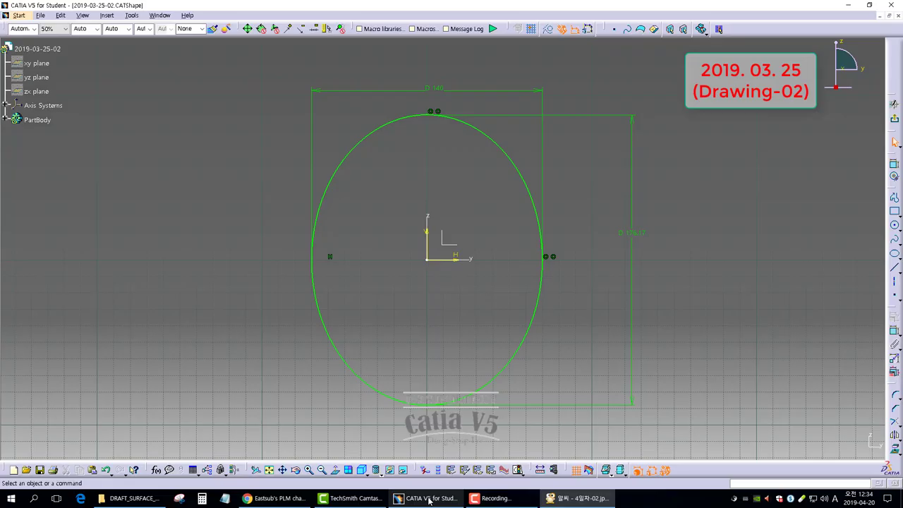
double_click(629, 232)
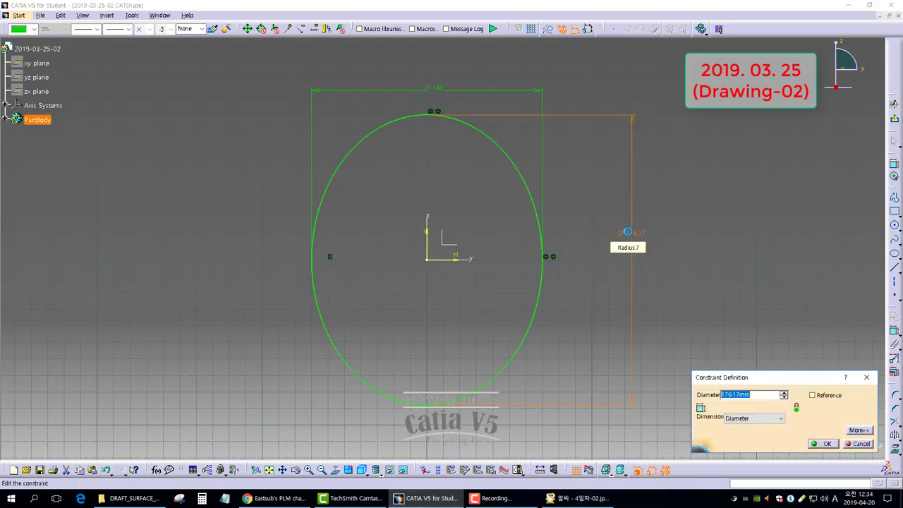
type("200")
key("Return")
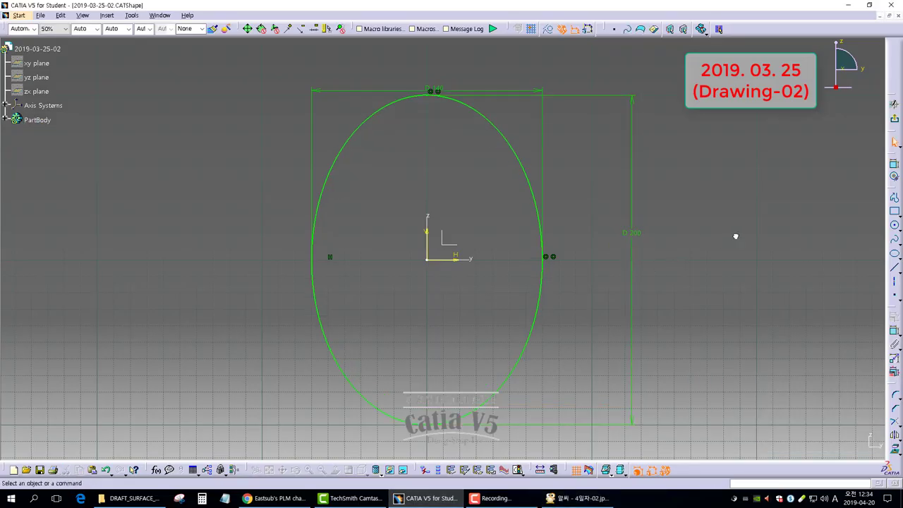
middle_click_drag(689, 198, 687, 202)
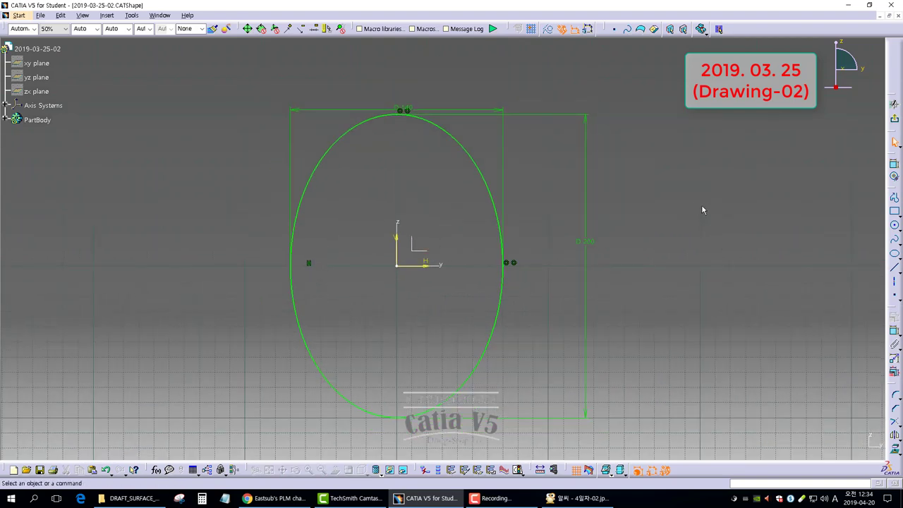
left_click(895, 270)
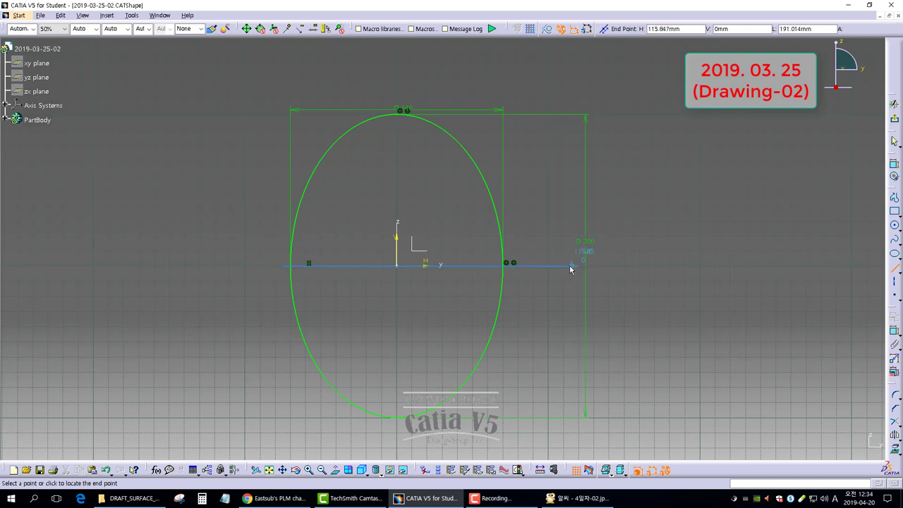
left_click(895, 270)
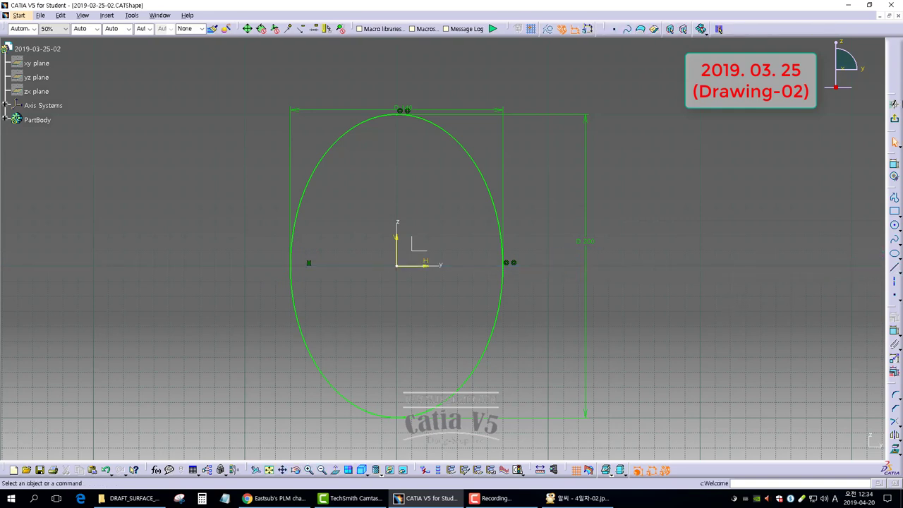
Exit the sketch and split the ellipse with the absolute XY plane, keeping its upper half
left_click(894, 119)
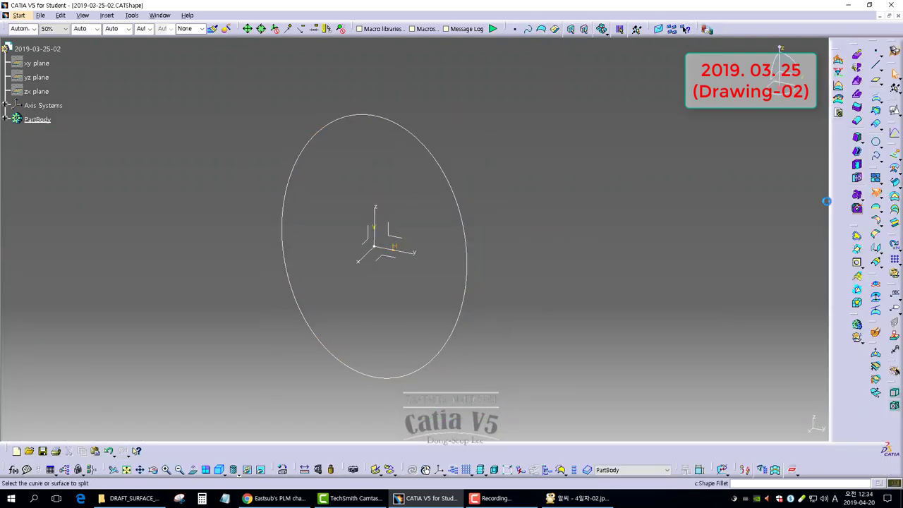
left_click(876, 191)
left_click(392, 260)
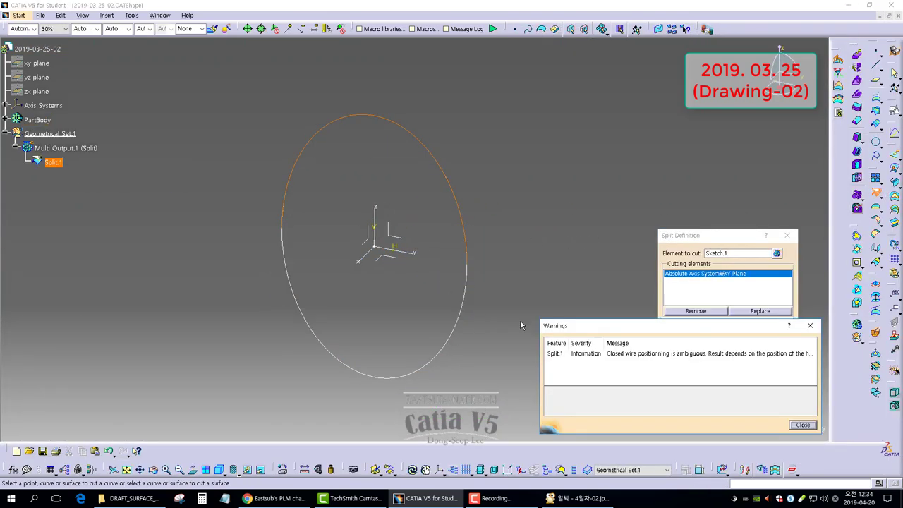
left_click(796, 425)
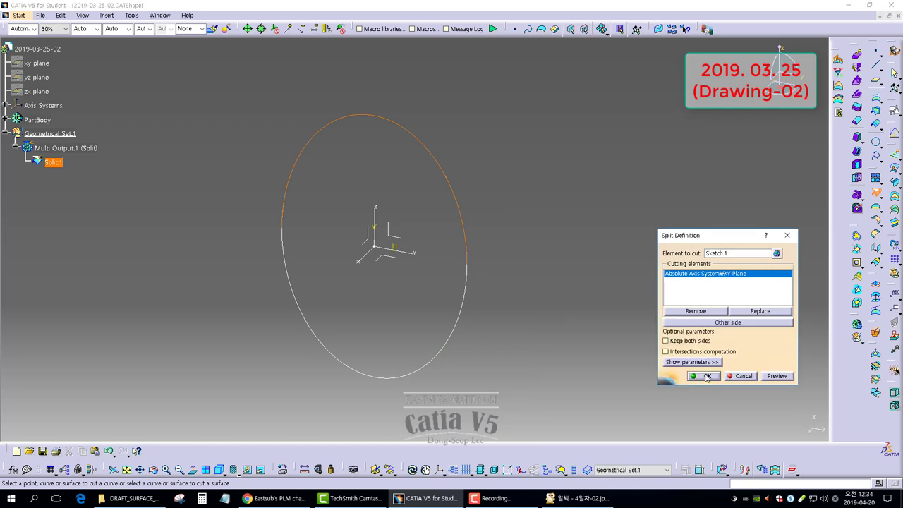
left_click(706, 376)
Start a positioned sketch on the ZX plane of the absolute axis system with Reverse H and Swap enabled
middle_click_drag(379, 232, 419, 285)
left_click(369, 257)
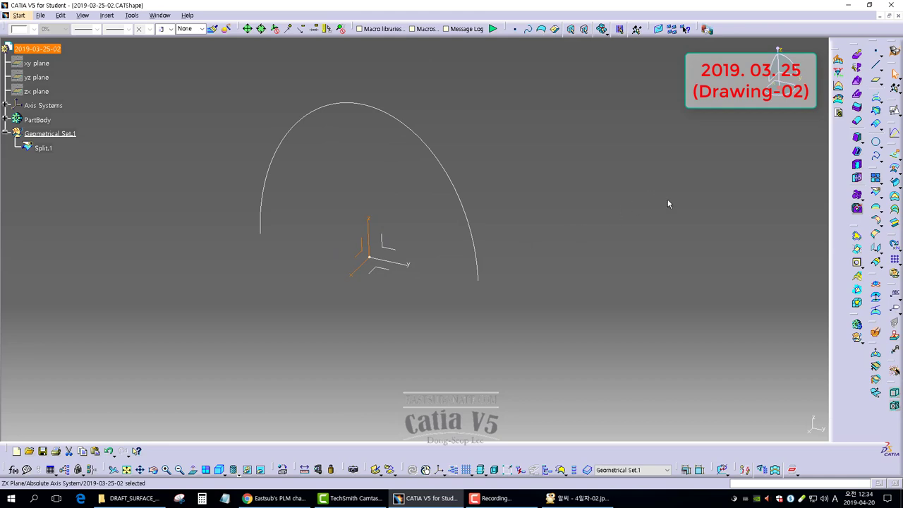
left_click(894, 113)
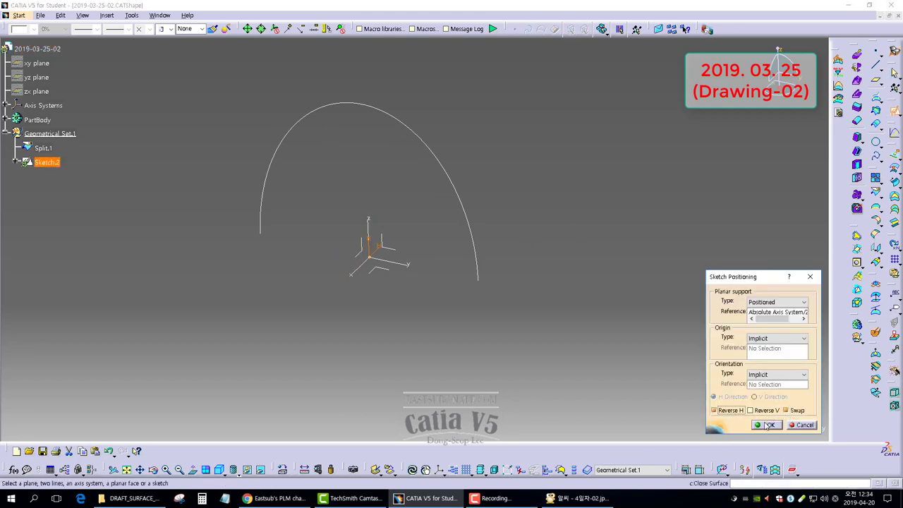
left_click(767, 425)
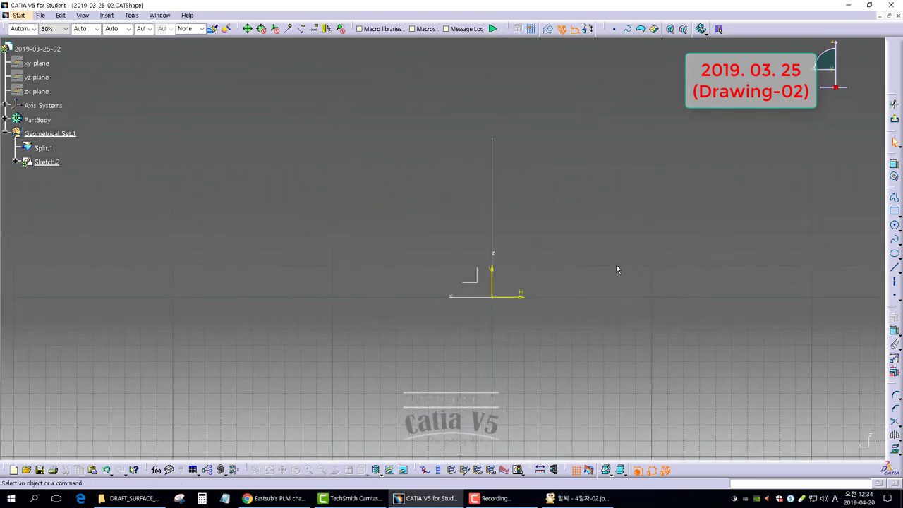
Sketch an upright ellipse centred on the origin, about 78 mm wide, with its upper end above the split curve
left_click(895, 253)
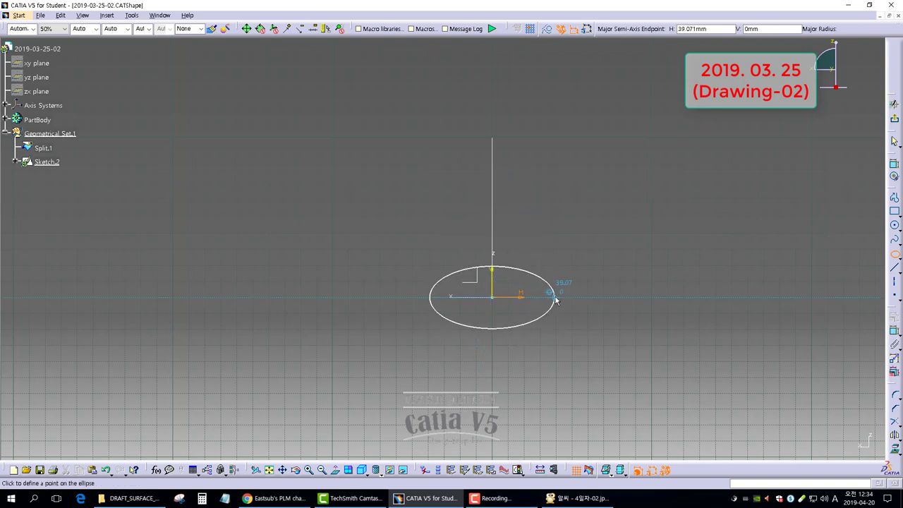
left_click(495, 120)
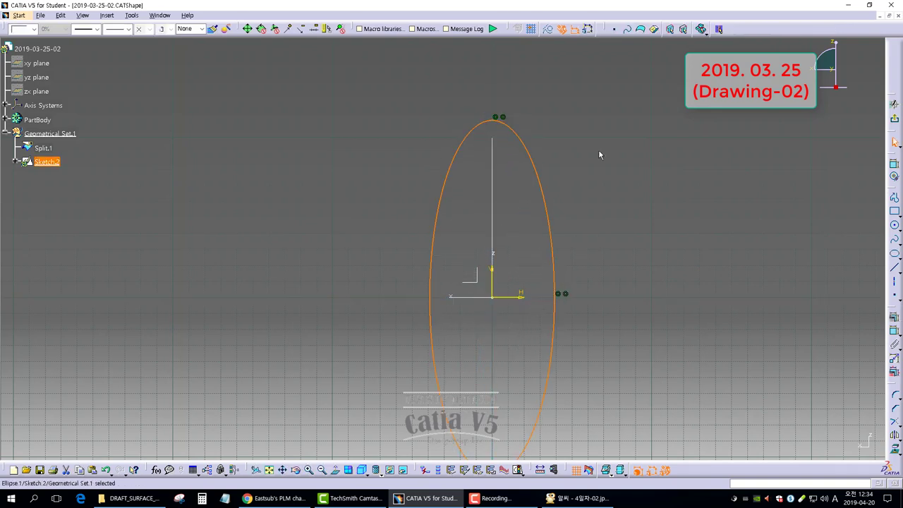
left_click(599, 155)
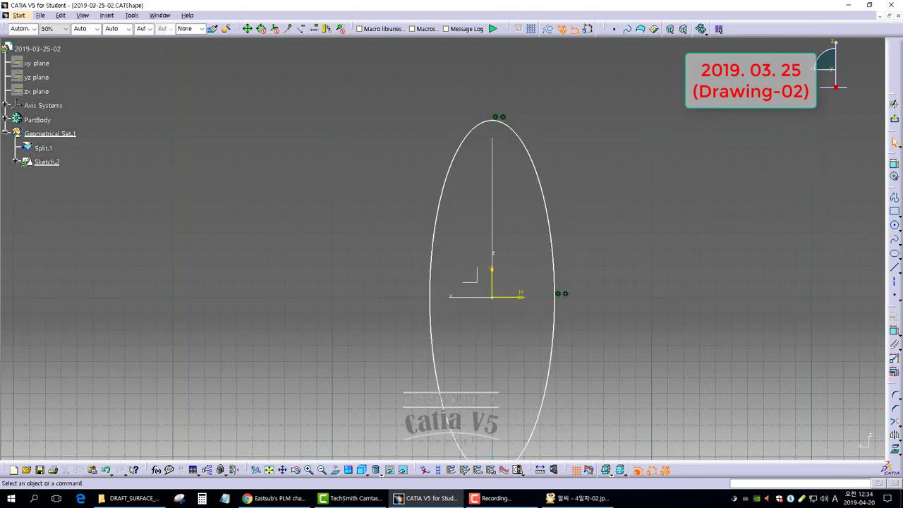
Dimension the ellipse's horizontal width, and add a semiminor axis dimension that sets its vertical diameter to 200 mm
left_click(558, 278)
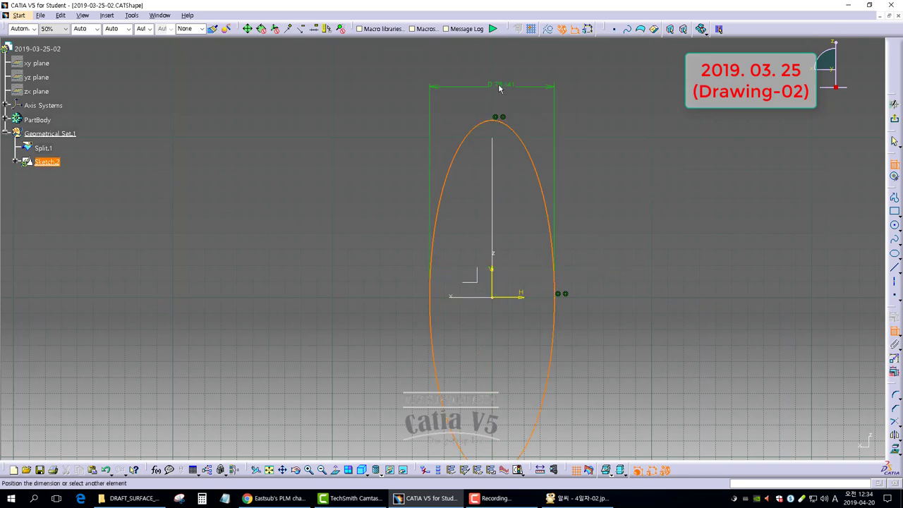
left_click(499, 87)
left_click(894, 164)
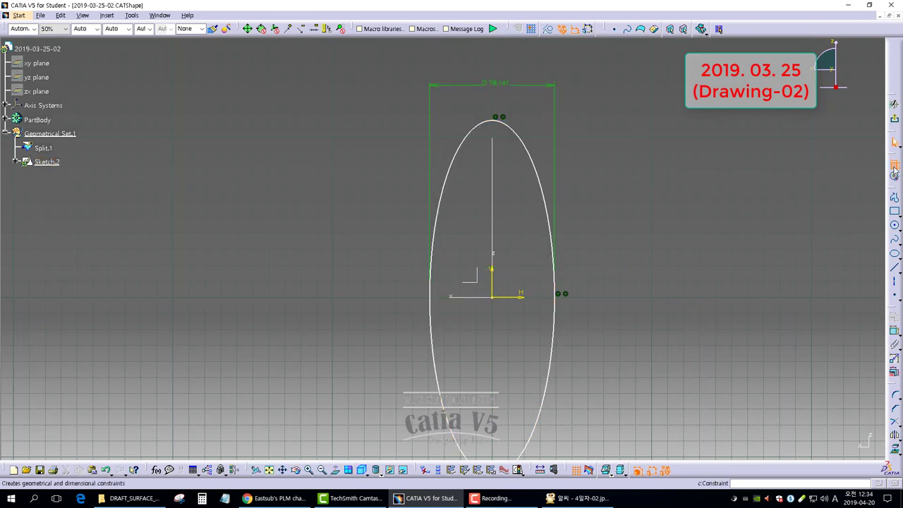
left_click(553, 222)
right_click(633, 236)
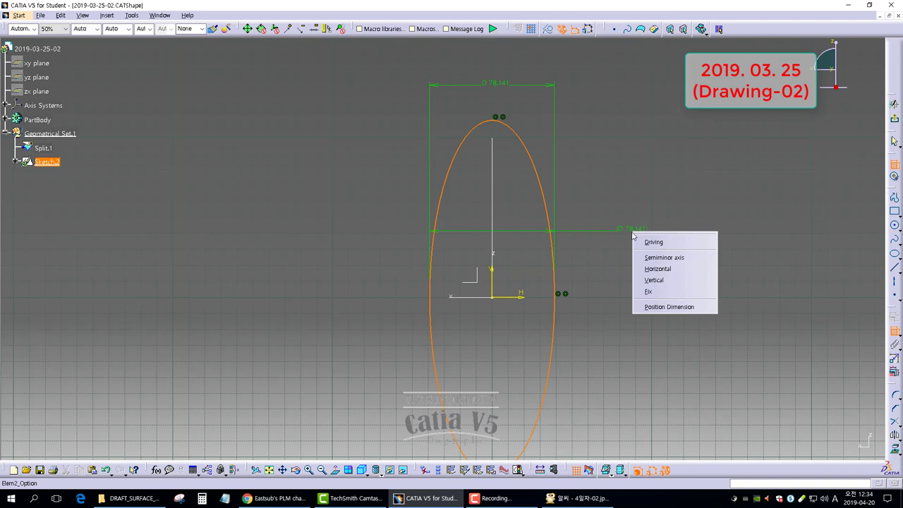
left_click(663, 258)
double_click(618, 278)
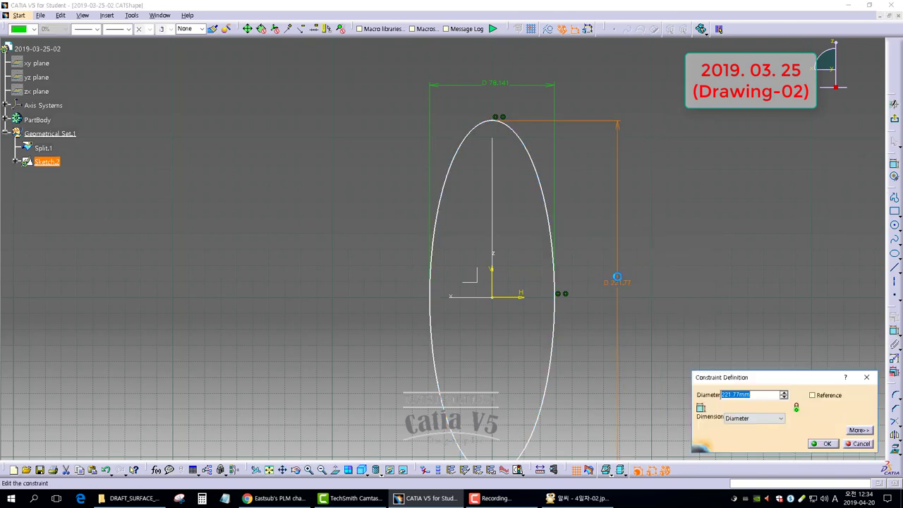
key("Return")
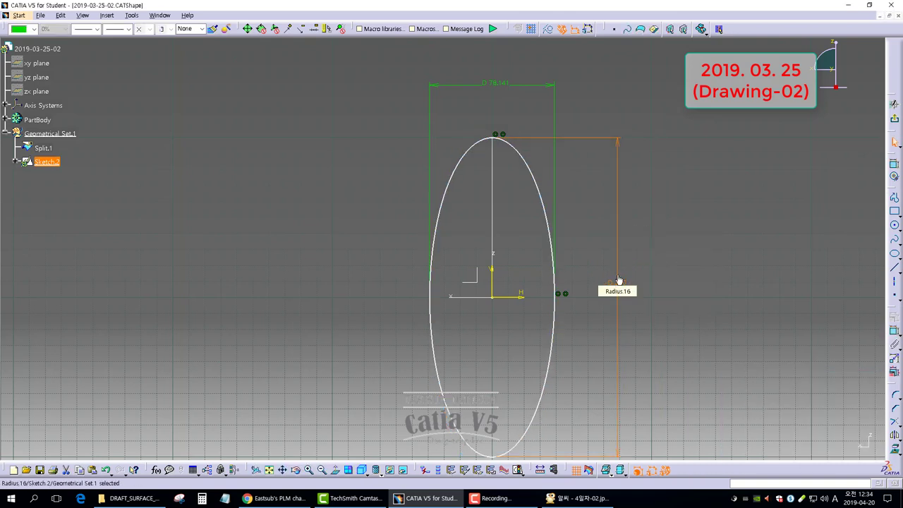
left_click(735, 267)
Apply a Horizontal constraint to the upright ellipse to lock its orientation
left_click(895, 164)
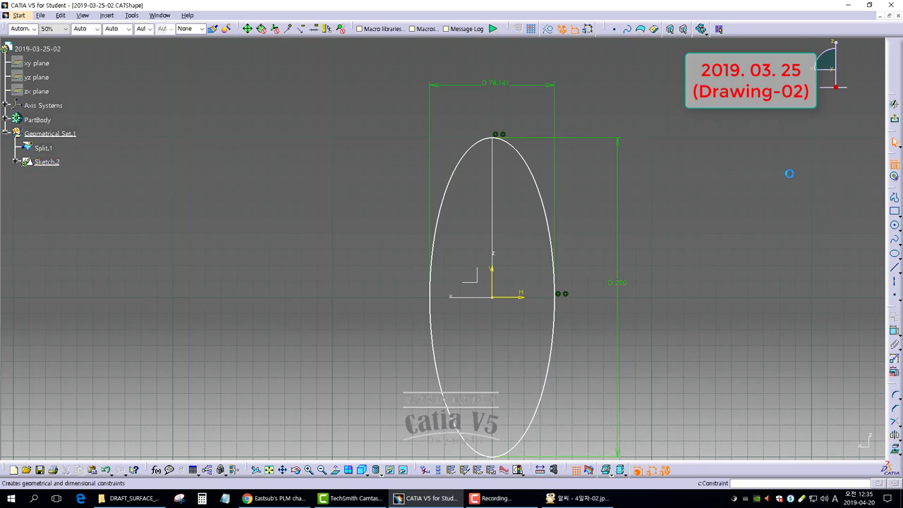
left_click(536, 181)
right_click(521, 231)
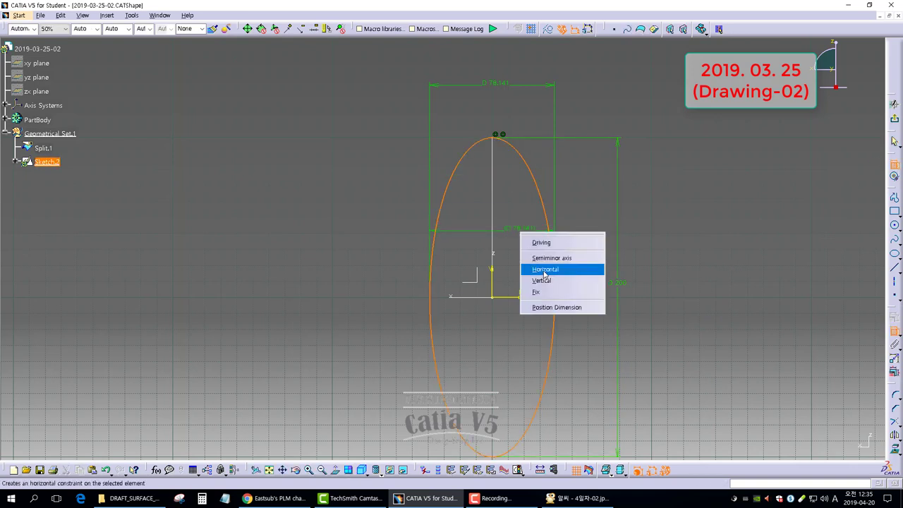
left_click(543, 271)
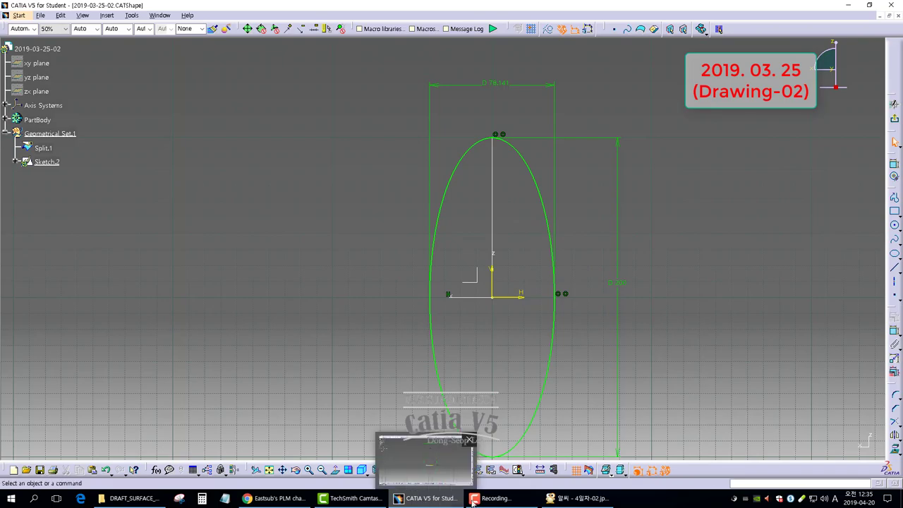
Check the width in the reference drawing image and set the ellipse's horizontal diameter to 70 mm
left_click(579, 498)
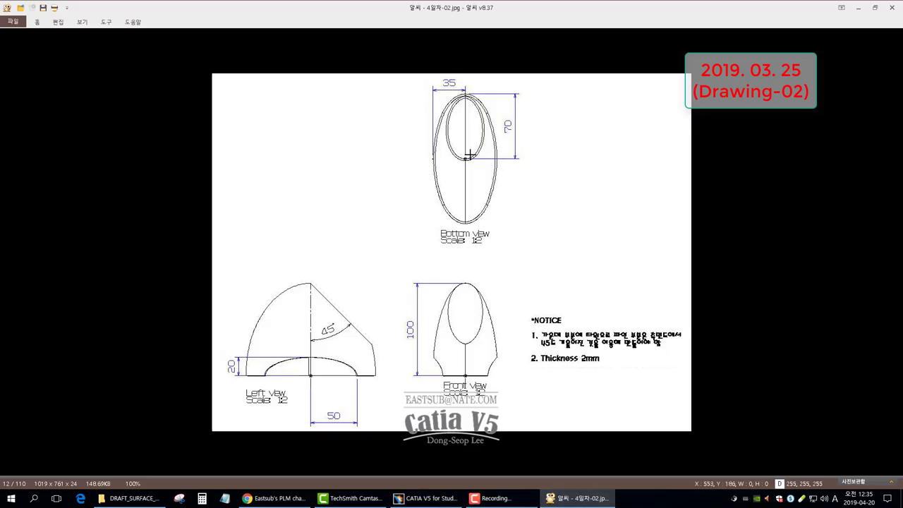
left_click(426, 498)
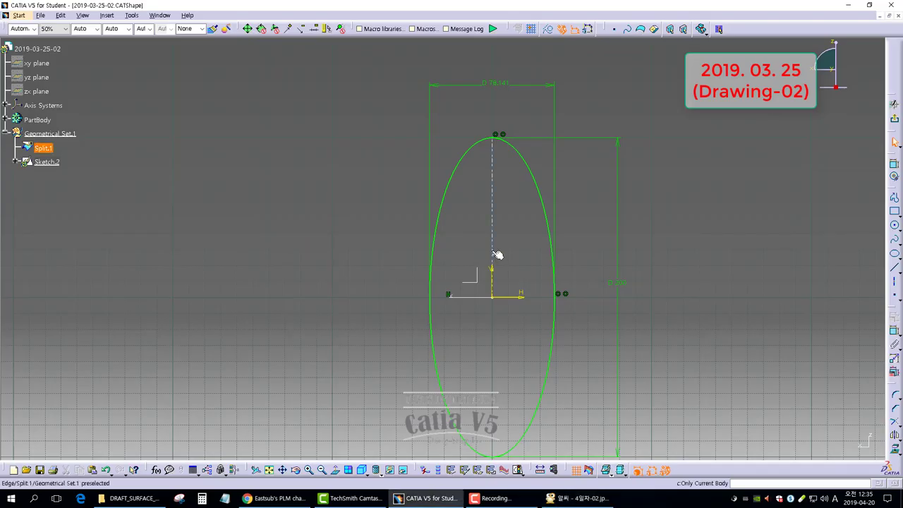
double_click(493, 85)
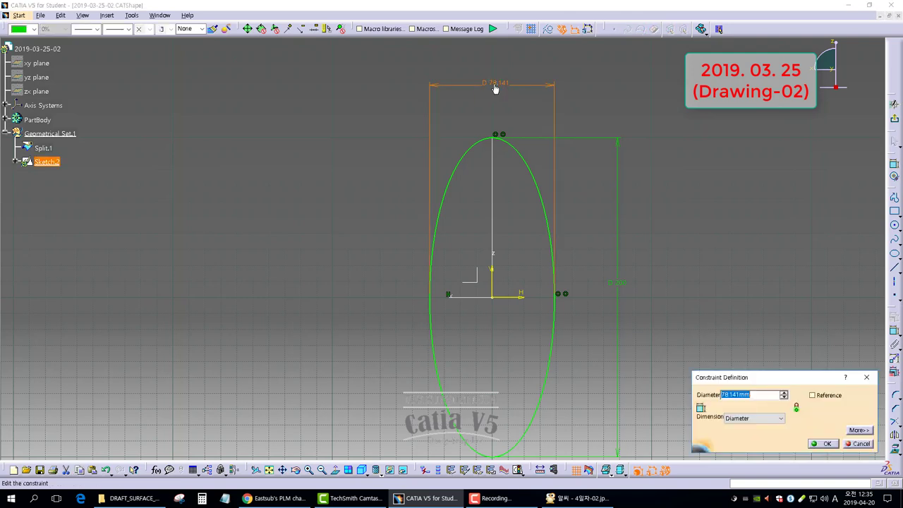
key("Return")
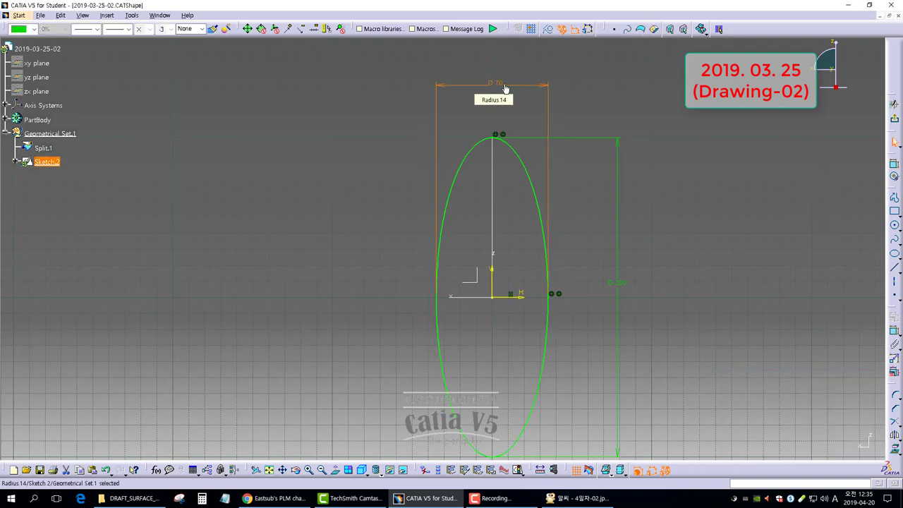
Exit the sketch and split the upright ellipse with the absolute axis system's XY plane, keeping its upper half
left_click(894, 121)
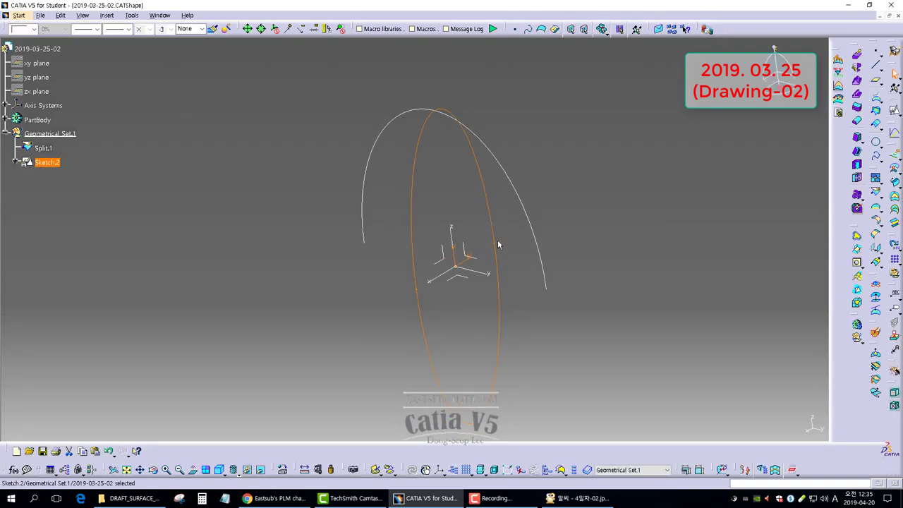
mouse_move(498, 244)
middle_mouse_down()
mouse_move(475, 262)
mouse_move(466, 227)
middle_mouse_up()
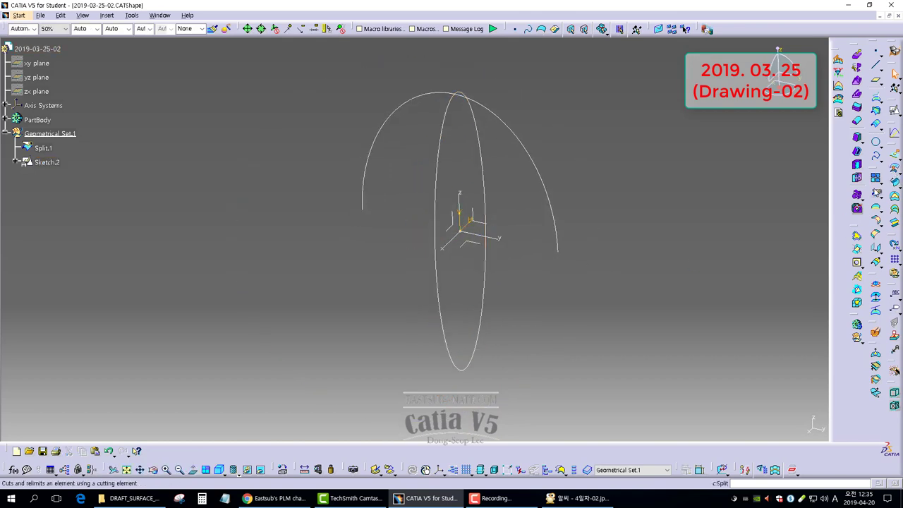
left_click(894, 169)
left_click(444, 194)
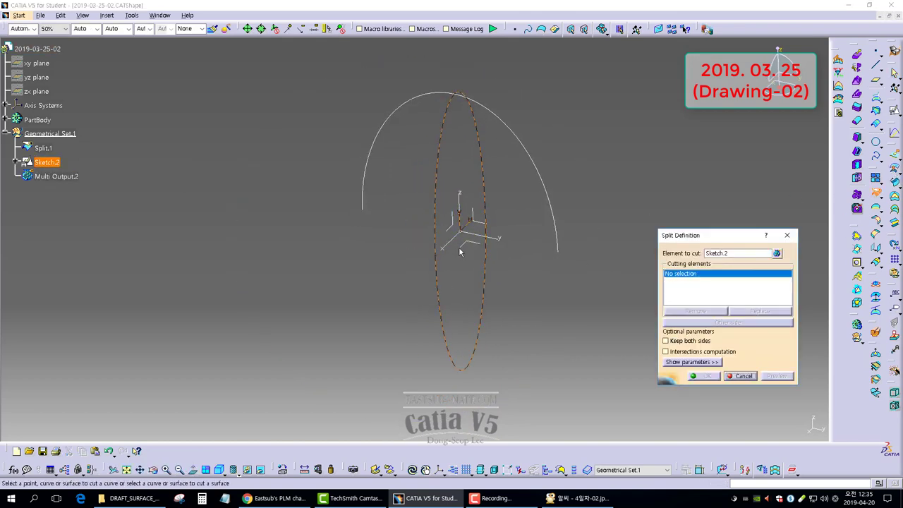
left_click(468, 244)
left_click(802, 424)
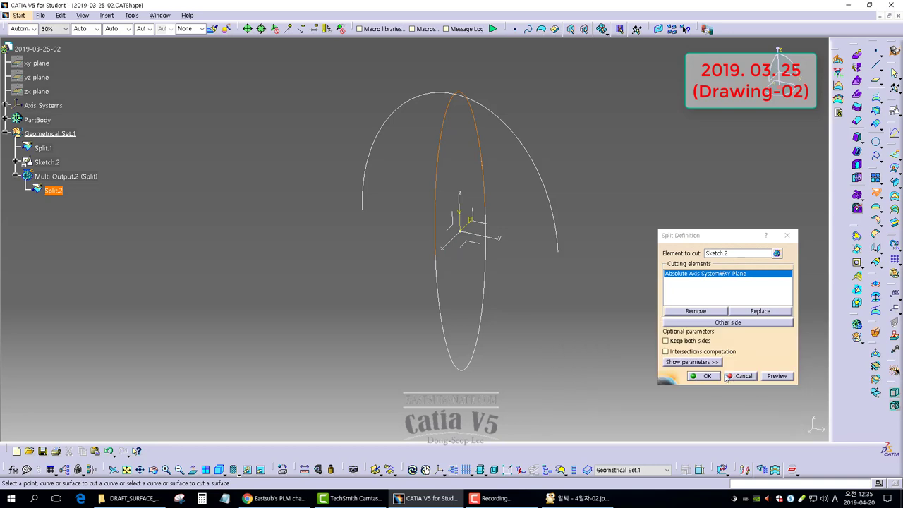
left_click(725, 374)
Start a positioned sketch on the XY plane of the absolute axis system, with H along Y and V opposite X
middle_click_drag(541, 326, 495, 281)
left_click(453, 273)
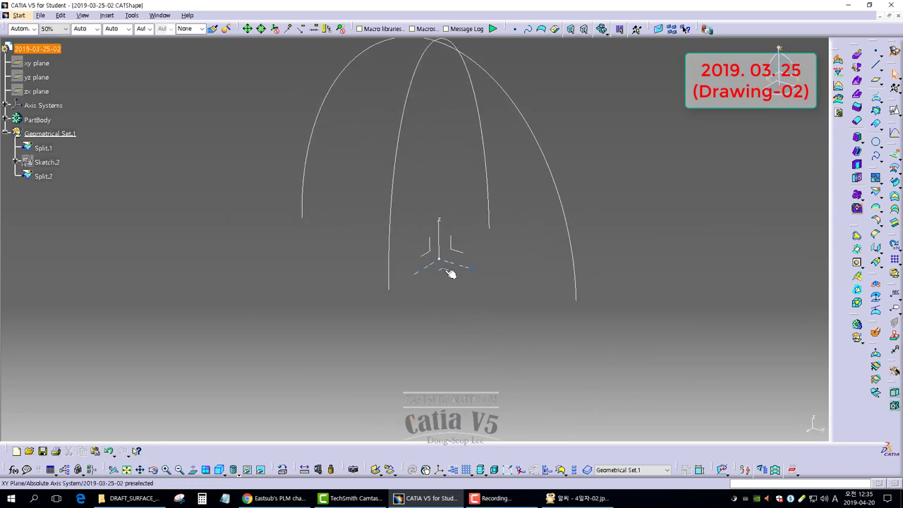
left_click(893, 111)
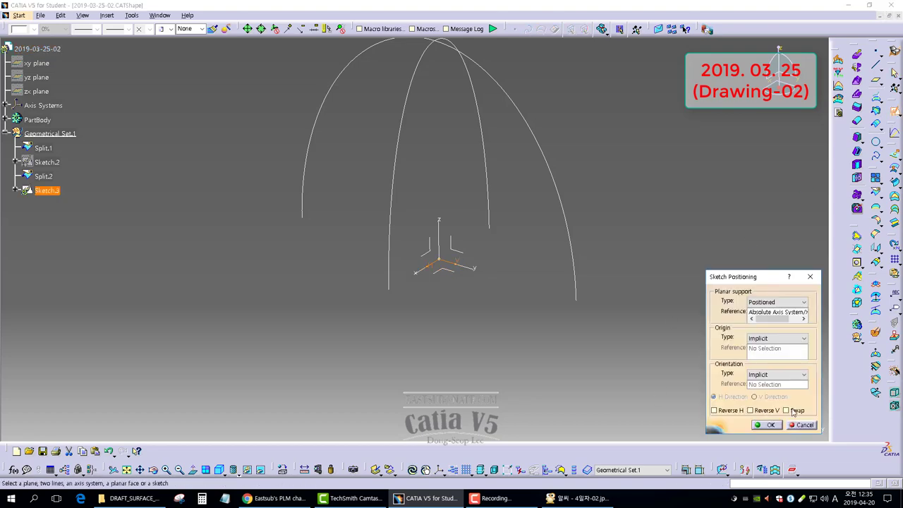
left_click(759, 424)
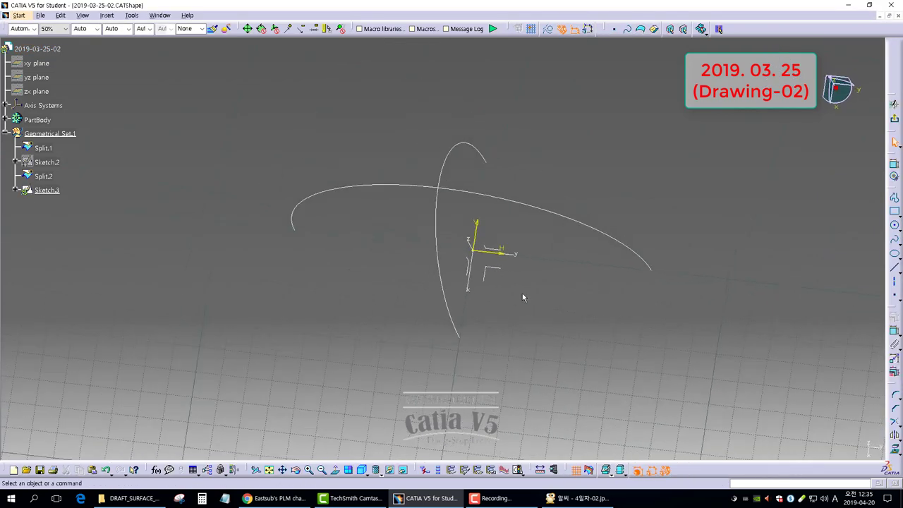
Sketch an ellipse centred on the origin, about 166 mm wide and 83 mm high, with its major axis along H
left_click(895, 226)
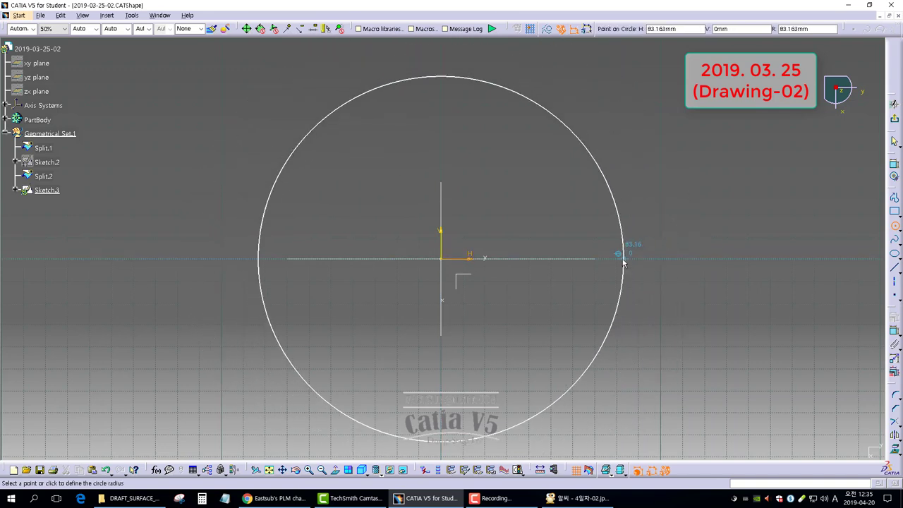
left_click(895, 255)
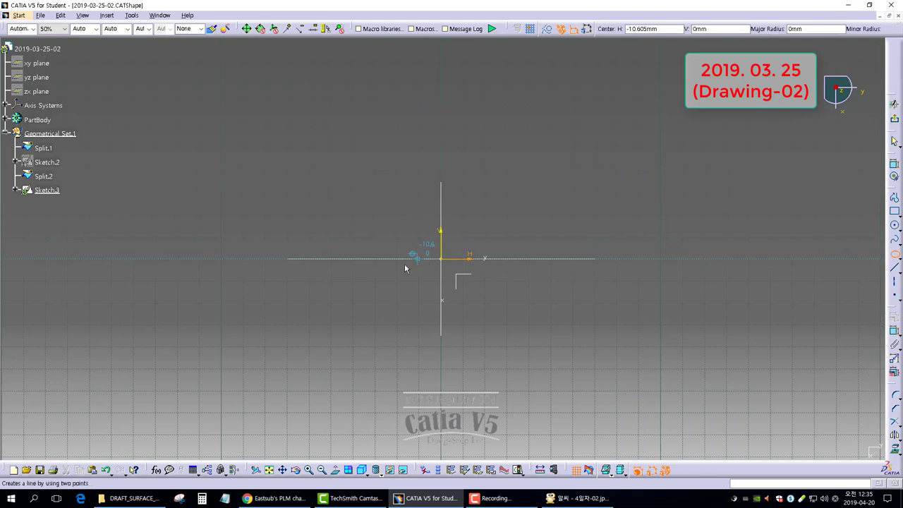
left_click(441, 258)
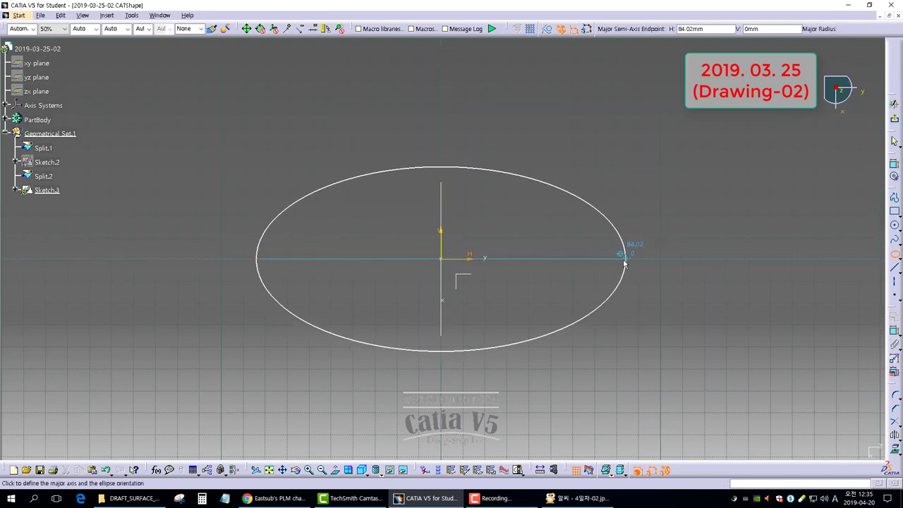
left_click(626, 256)
left_click(439, 168)
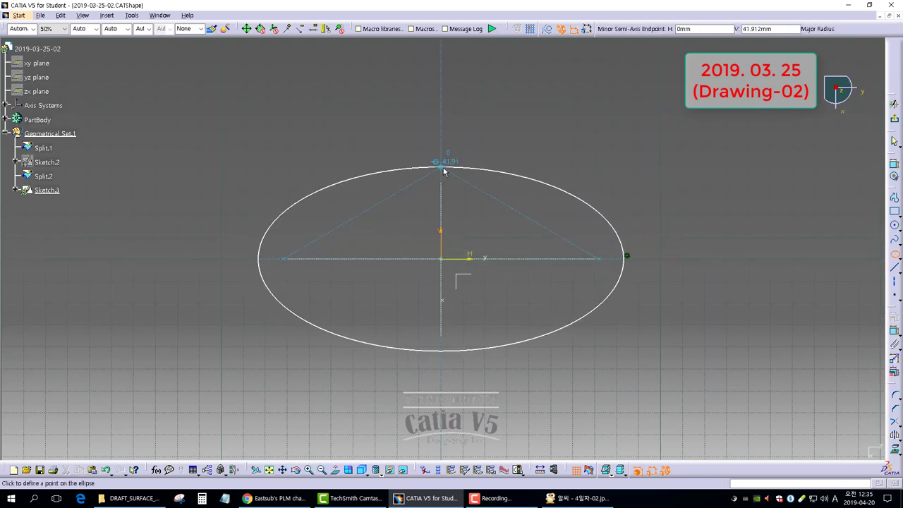
Dimension the base ellipse's horizontal diameter below the curve
left_click(469, 349)
double_click(446, 384)
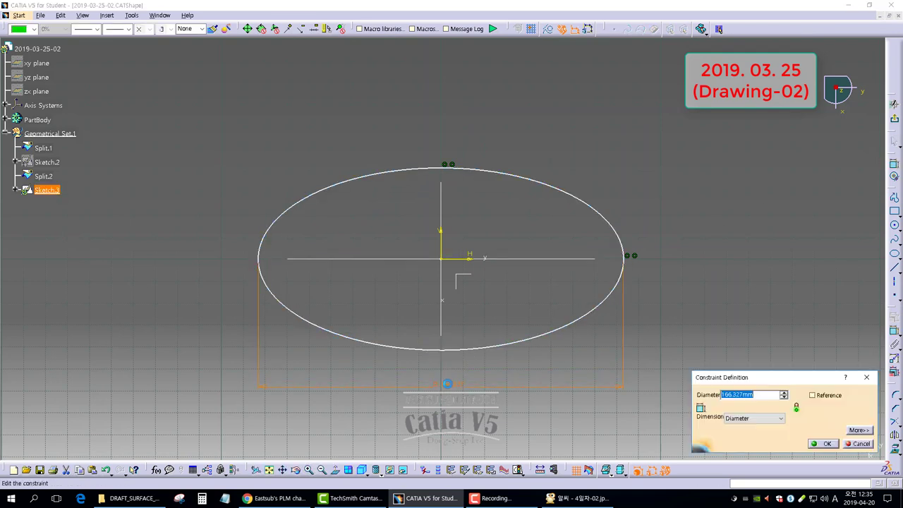
left_click(824, 445)
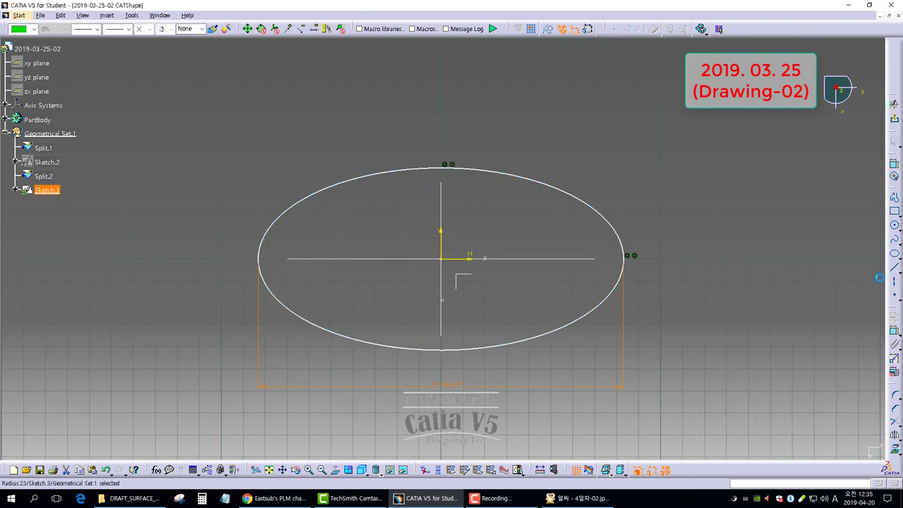
Add a semiminor axis dimension to the base ellipse and set its vertical diameter to 70 mm
left_click(597, 210)
right_click(684, 210)
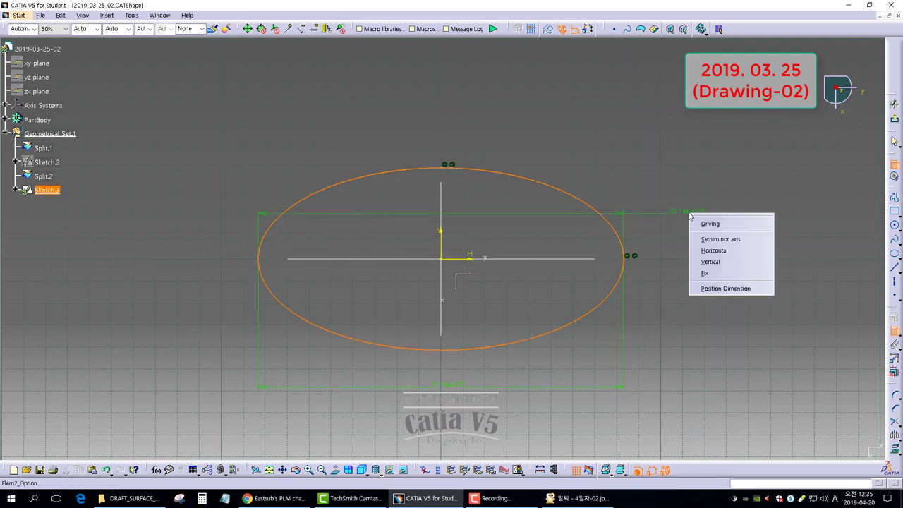
left_click(713, 240)
left_click(679, 248)
double_click(679, 249)
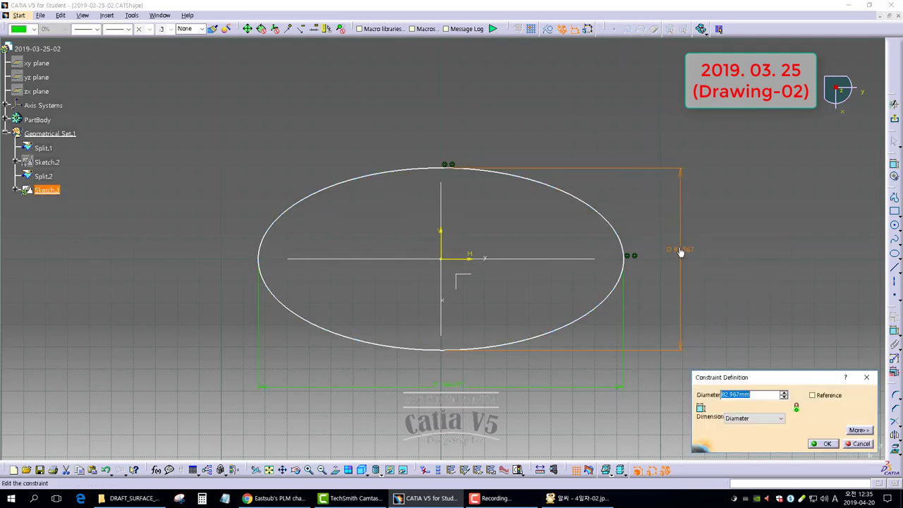
type("70")
key("Return")
left_click(742, 359)
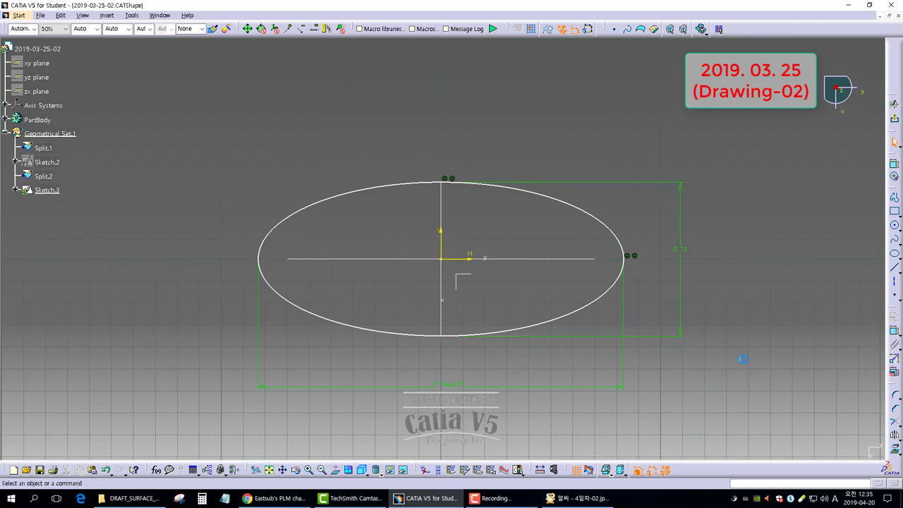
Check the length in the reference drawing image and set the base ellipse's horizontal diameter to 140 mm
left_click(580, 498)
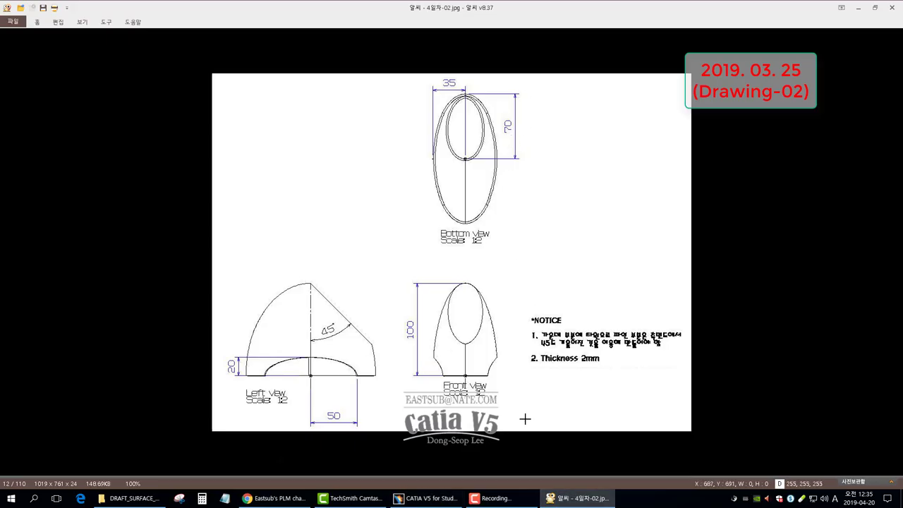
key("alt+Tab")
double_click(441, 387)
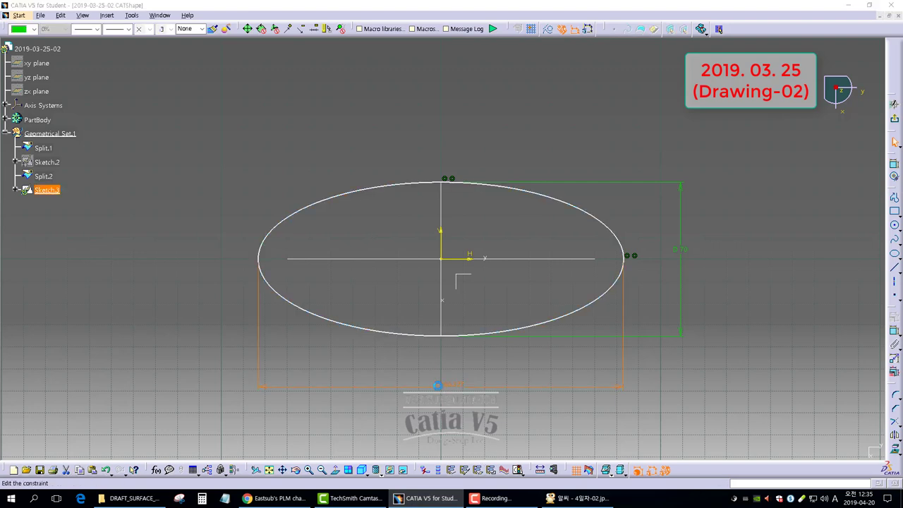
type("140")
key("Return")
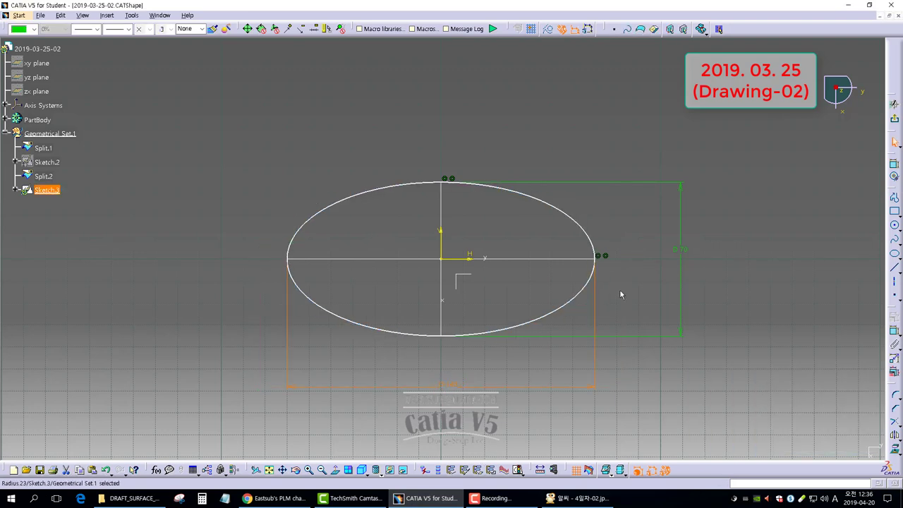
left_click(621, 295)
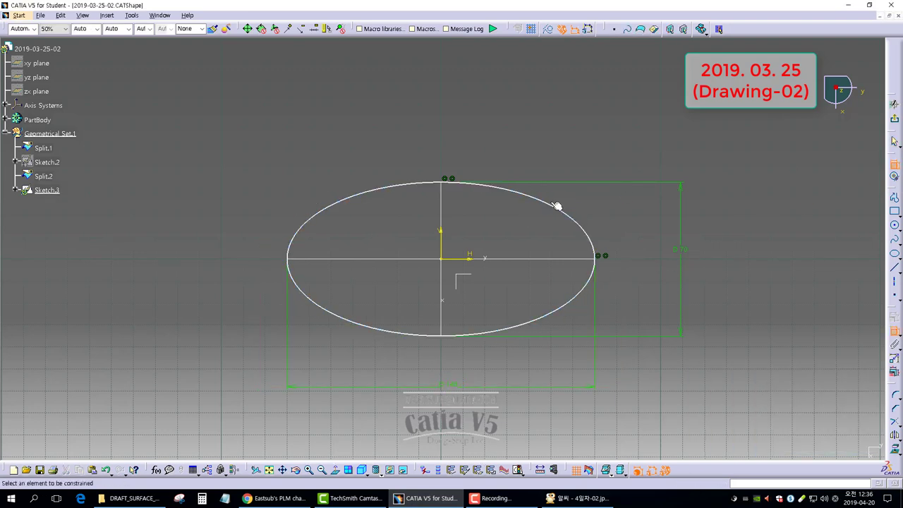
Apply a Horizontal constraint to the base ellipse and exit the sketch
left_click(557, 206)
right_click(599, 190)
left_click(618, 229)
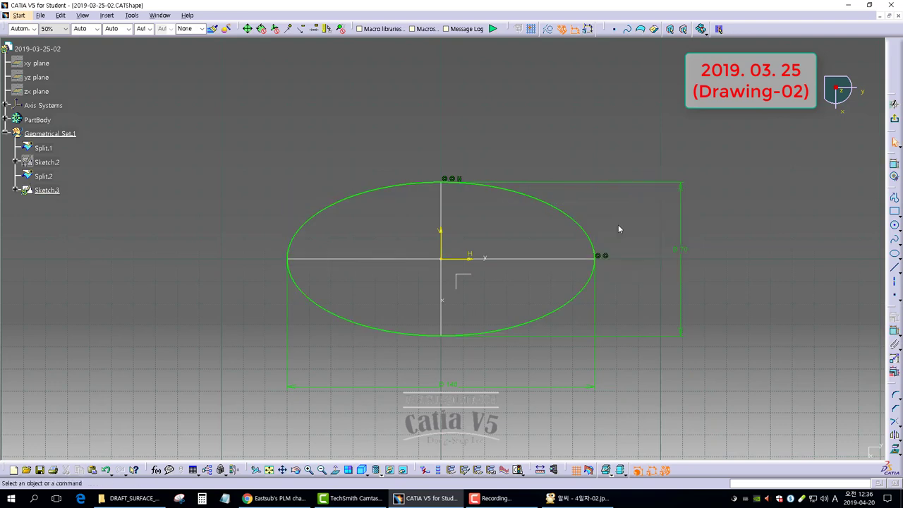
left_click(894, 119)
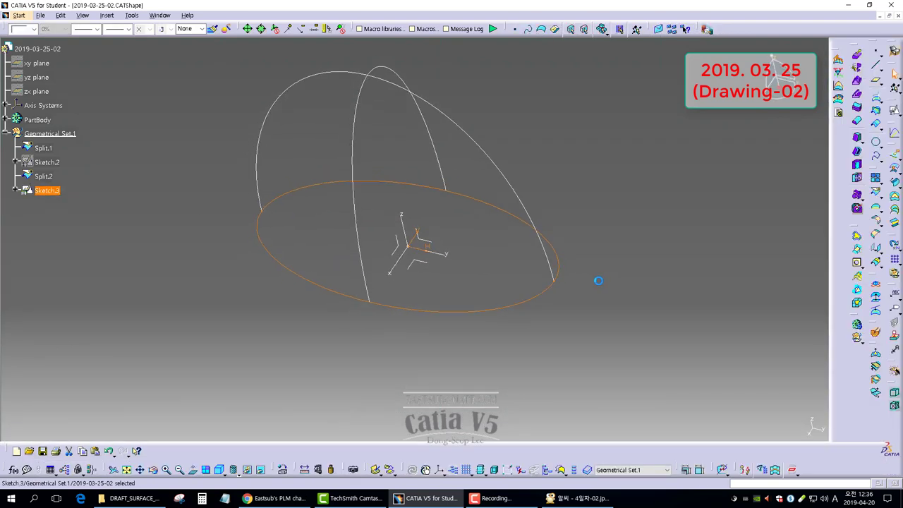
mouse_move(573, 306)
middle_mouse_down()
mouse_move(512, 278)
mouse_move(663, 216)
middle_mouse_up()
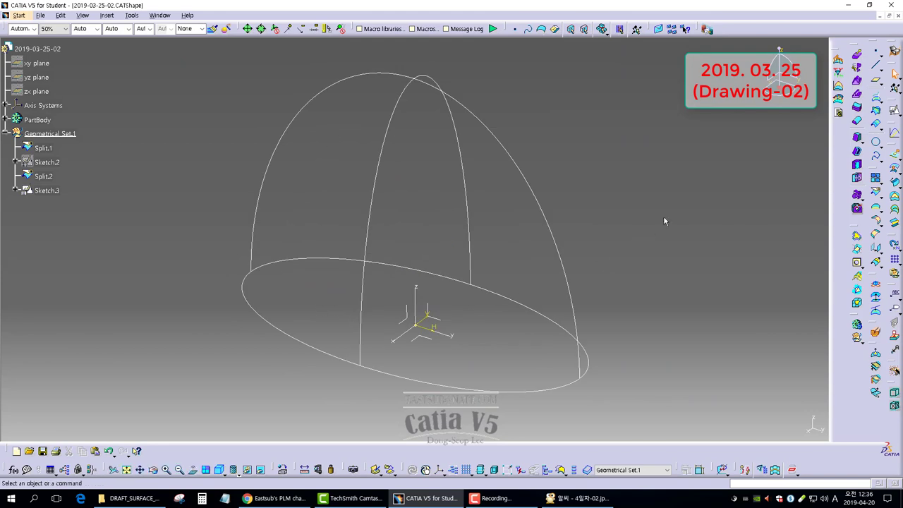
Start a positioned sketch on the YZ plane and draw a horizontal ellipse centred on the origin, about 34 mm high
mouse_move(416, 232)
middle_mouse_down()
mouse_move(375, 223)
mouse_move(494, 253)
middle_mouse_up()
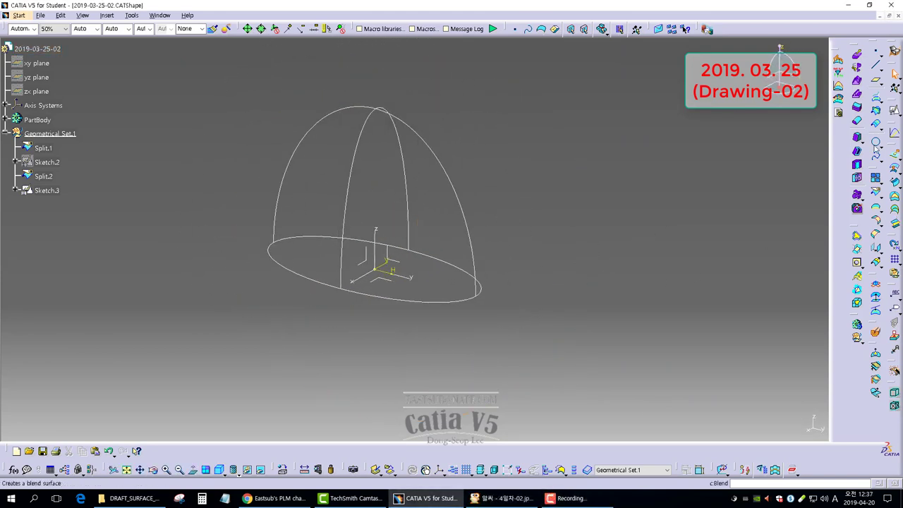
left_click(894, 111)
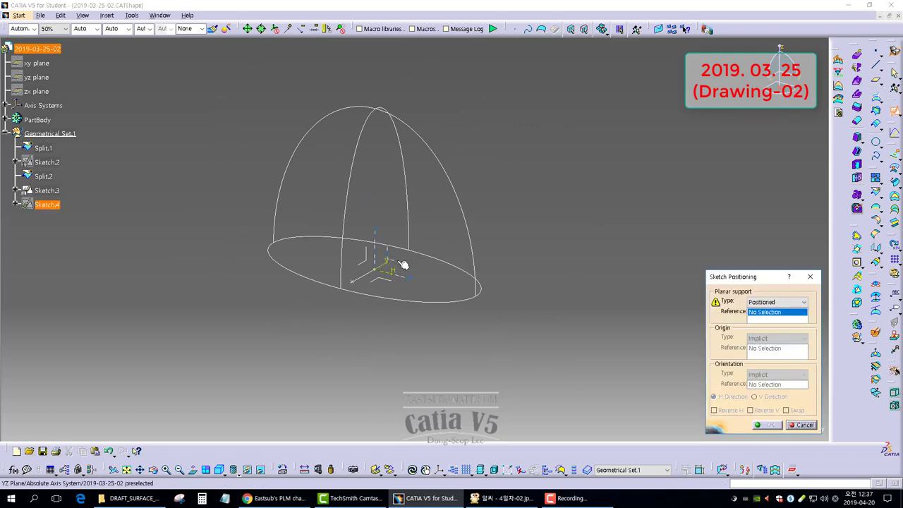
left_click(755, 424)
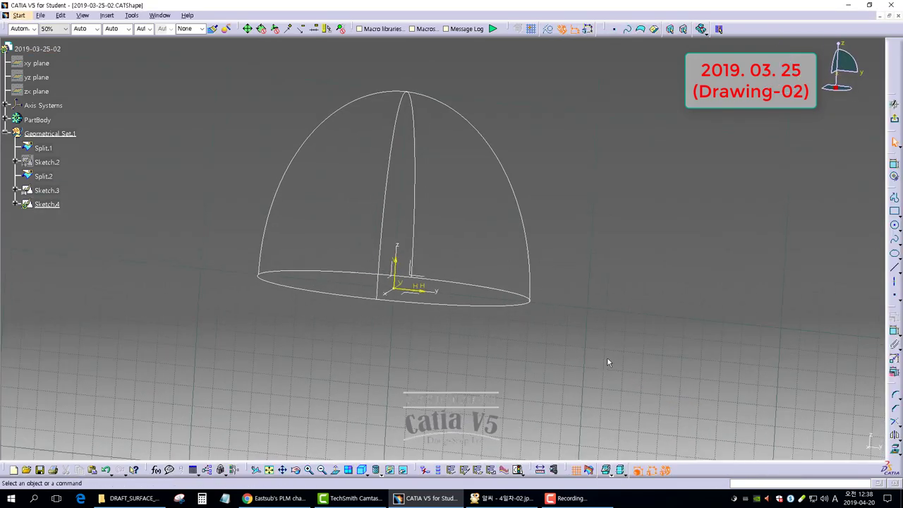
left_click(895, 257)
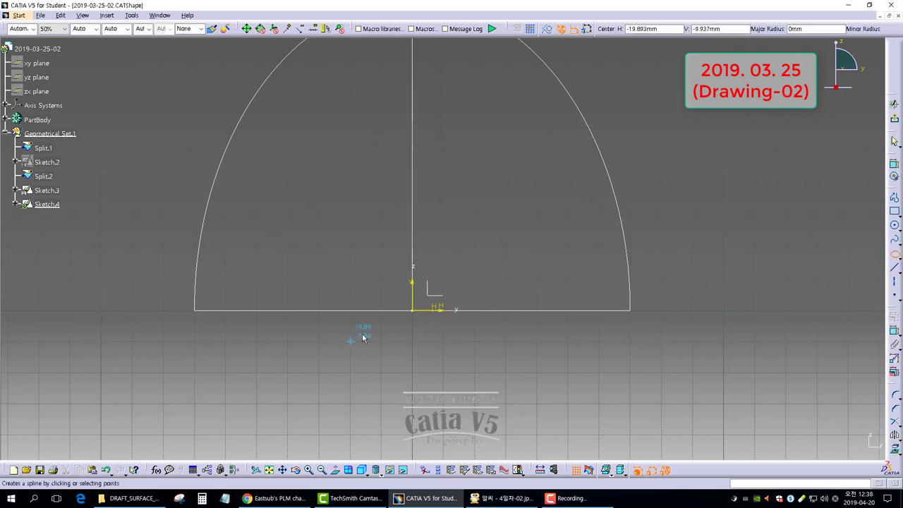
left_click(414, 310)
left_click(542, 307)
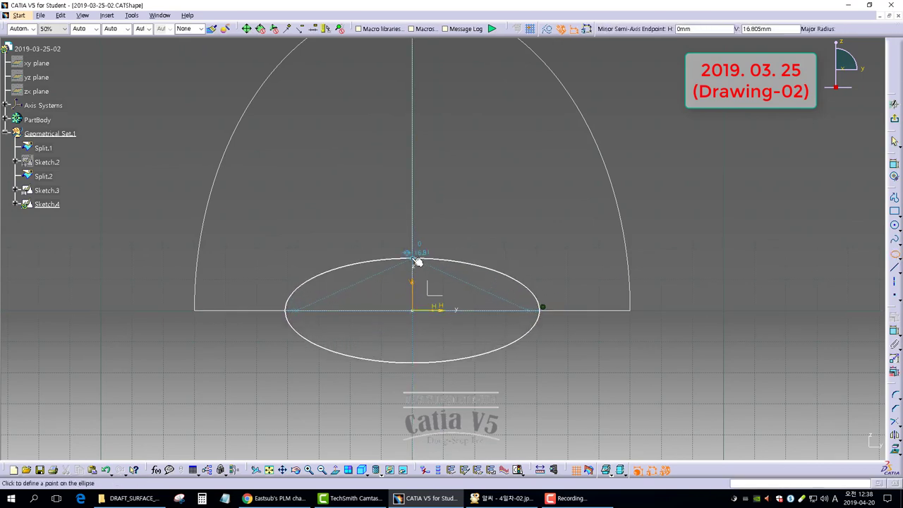
left_click(417, 259)
Dimension the YZ ellipse's major axis and set its diameter to 100 mm
left_click(894, 166)
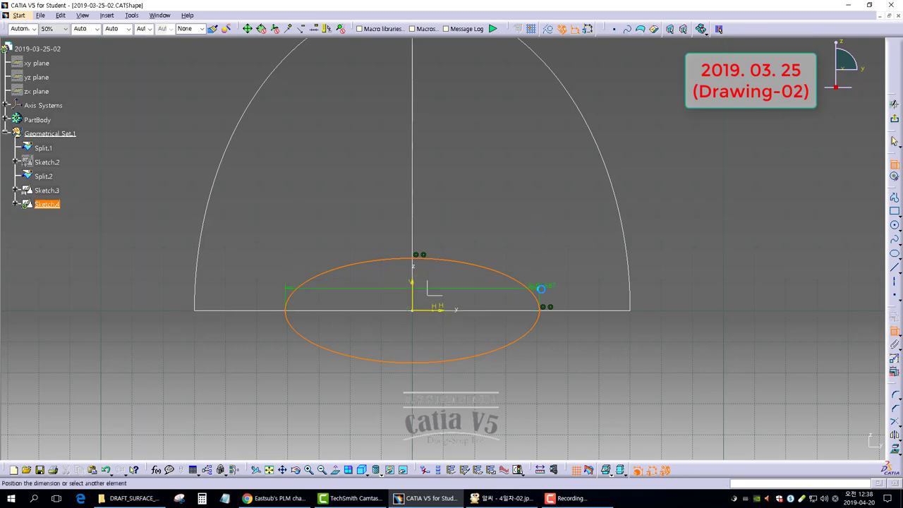
left_click(486, 224)
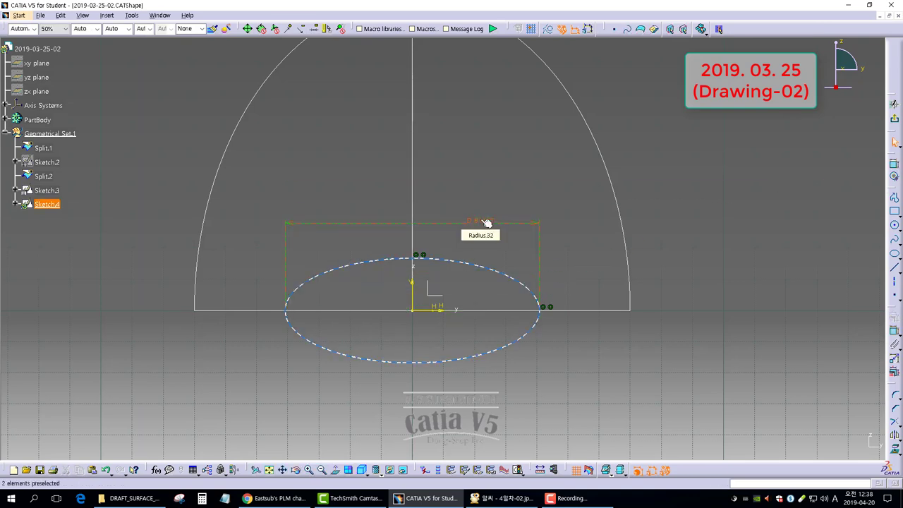
double_click(486, 224)
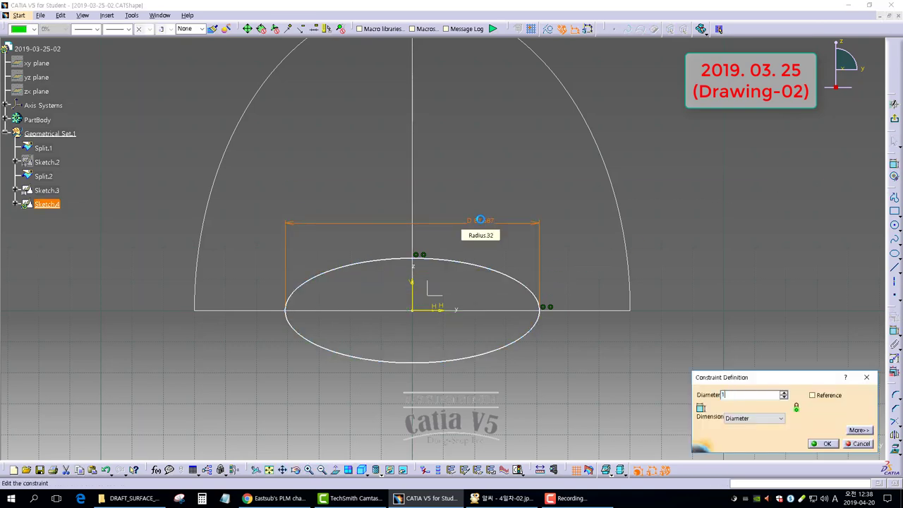
key("Return")
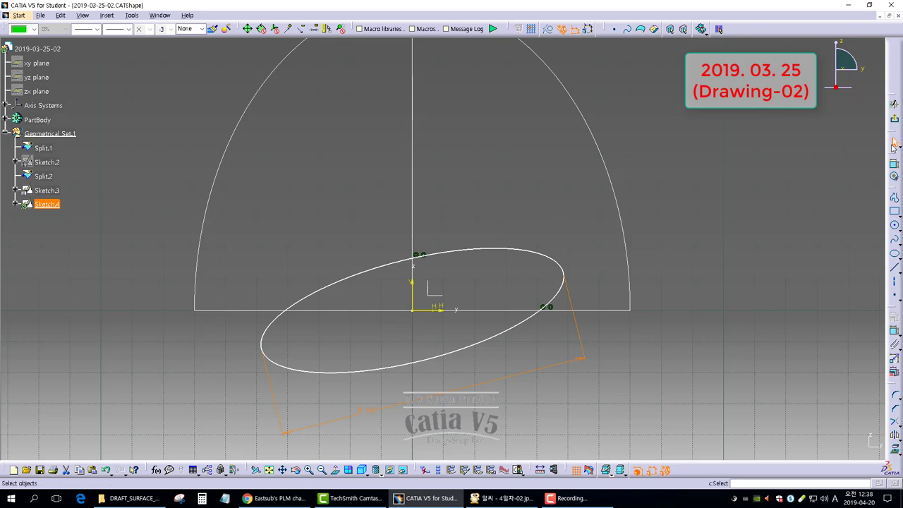
Apply a Horizontal constraint to the tilted ellipse so its major axis is level
left_click(895, 164)
left_click(493, 249)
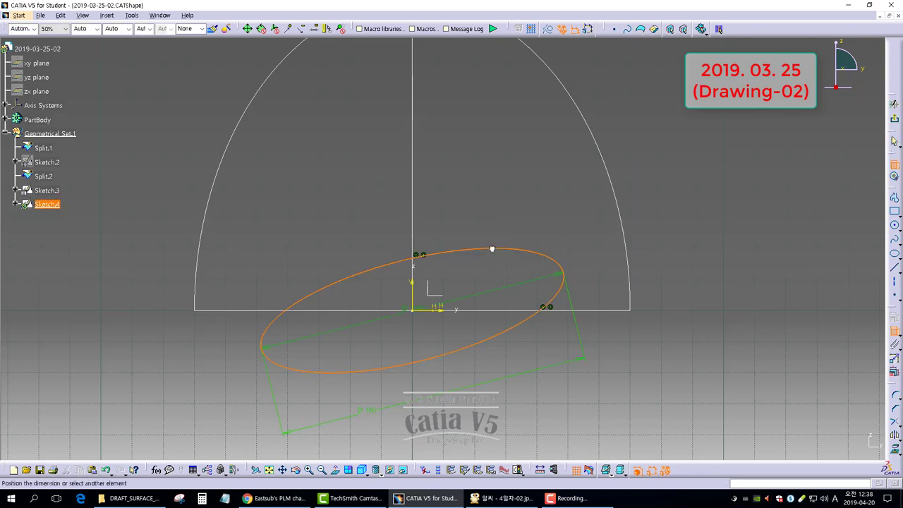
right_click(486, 204)
left_click(518, 237)
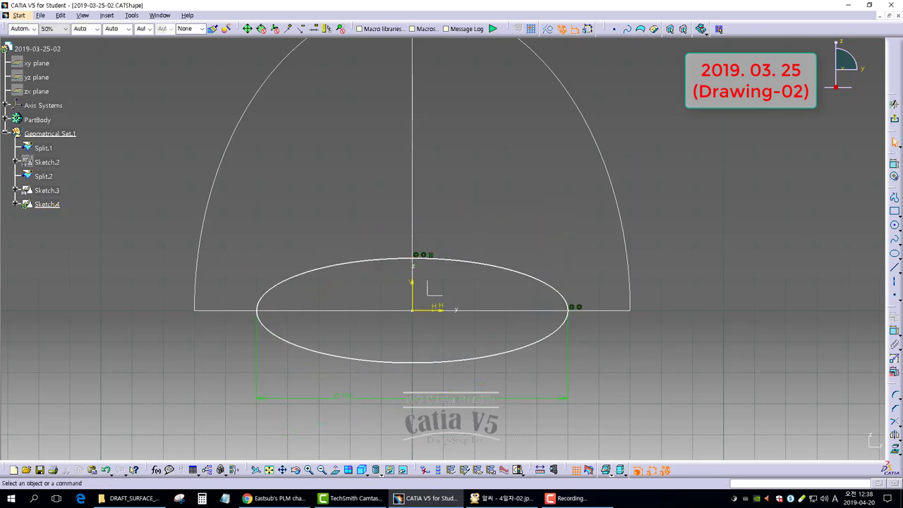
Add a semiminor axis dimension to the ellipse, set its vertical diameter to 40 mm, and exit the sketch
left_click(895, 162)
left_click(483, 263)
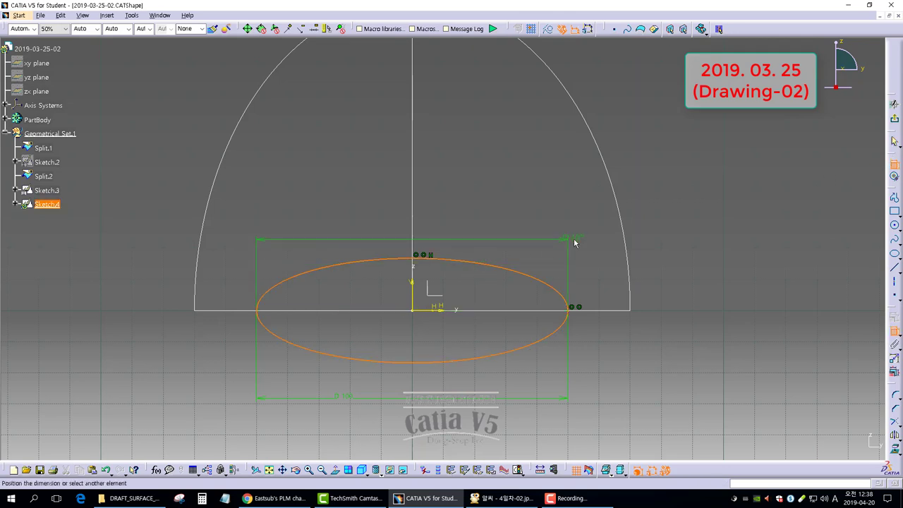
right_click(576, 242)
left_click(604, 266)
left_click(601, 280)
double_click(601, 279)
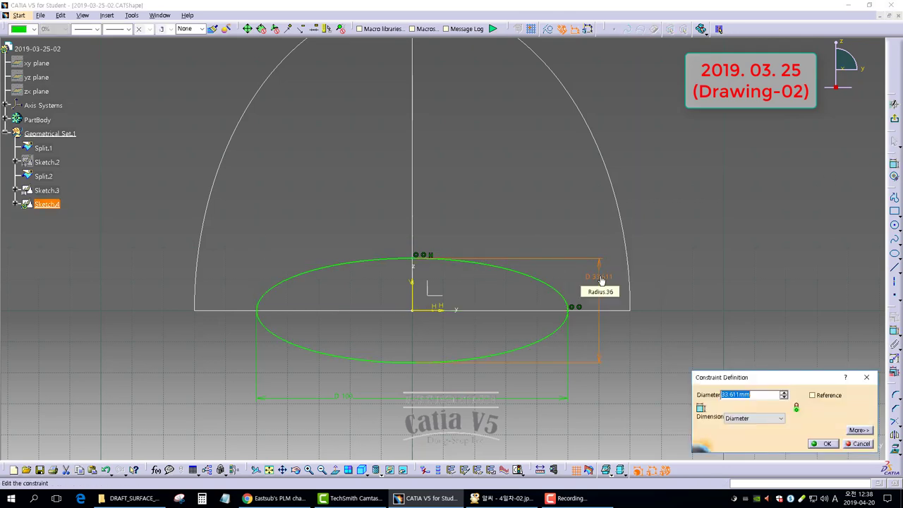
type("40")
key("Return")
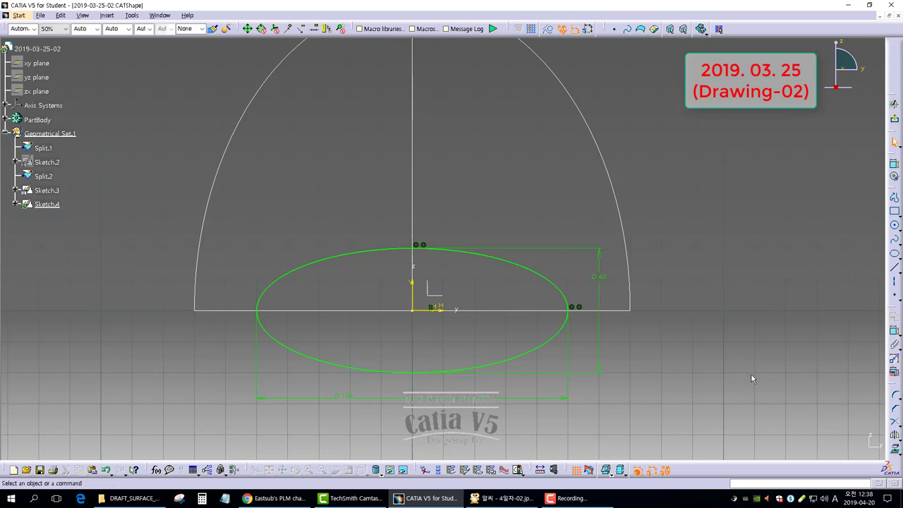
left_click(894, 104)
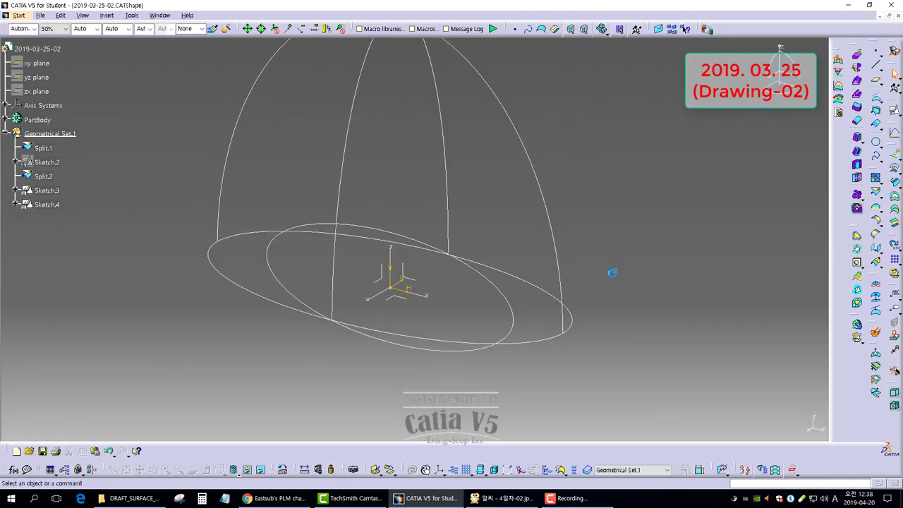
Create the intersection point of the two half-ellipse profiles, Split.2 and Split.1, at their apex
middle_click_drag(395, 274, 399, 318)
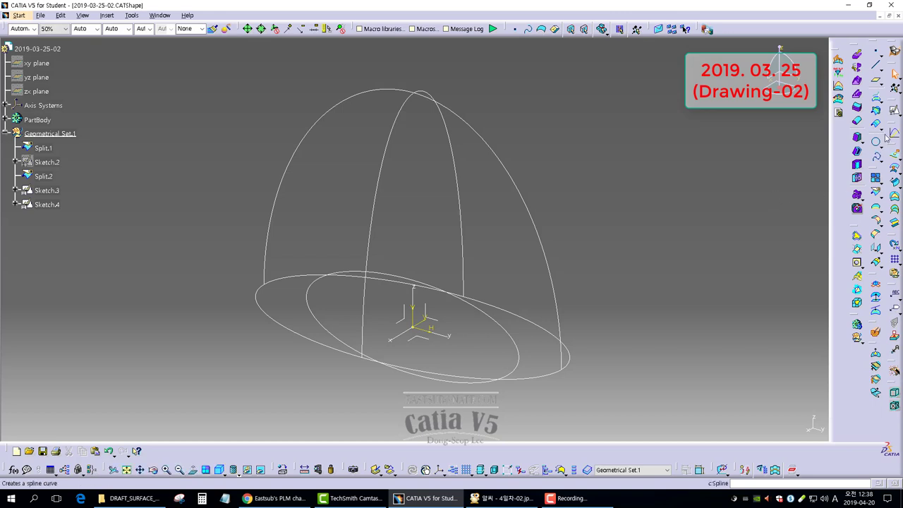
left_click(876, 111)
left_click(439, 104)
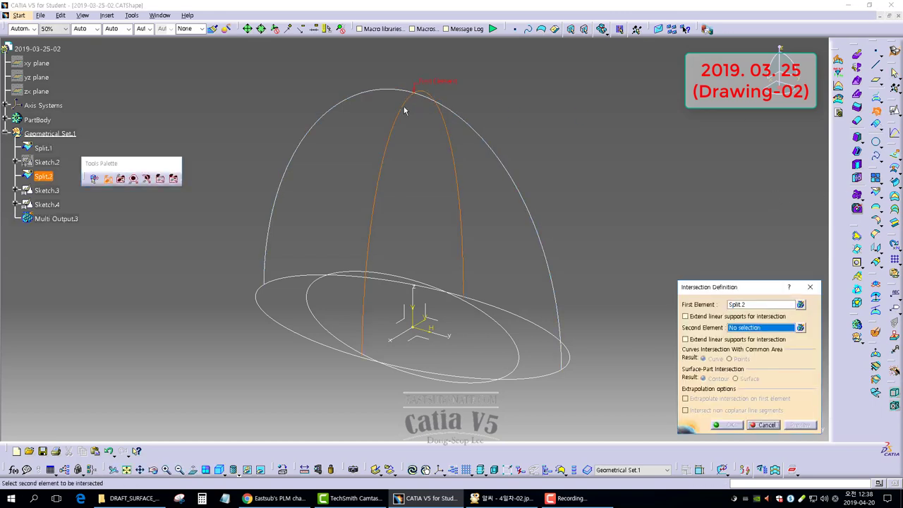
left_click(459, 111)
left_click(727, 425)
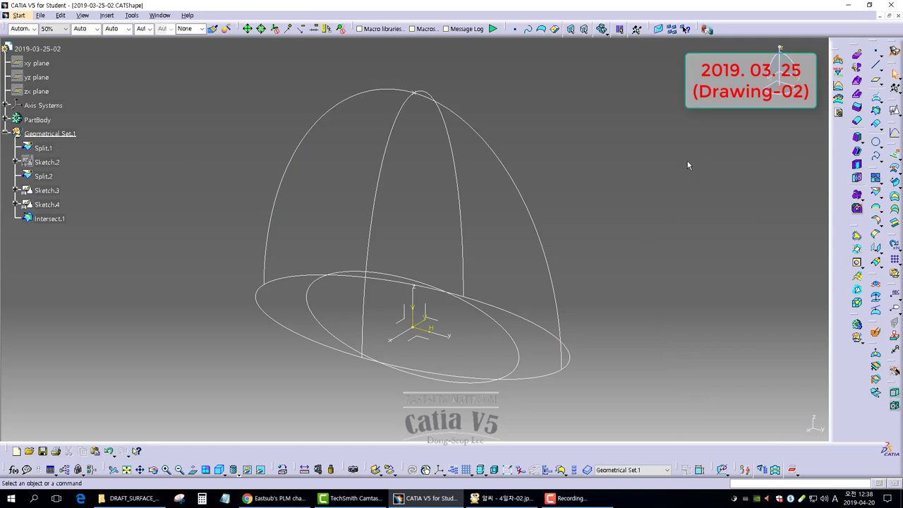
Create a Point-Direction line through the apex point along the X axis with mirrored extent, stretched well beyond 20 mm on each side
left_click(875, 68)
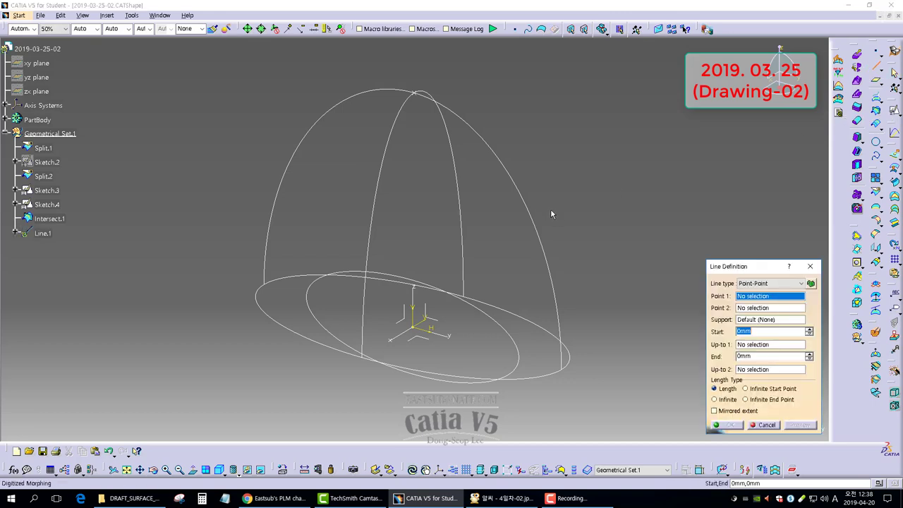
left_click(756, 283)
left_click(760, 305)
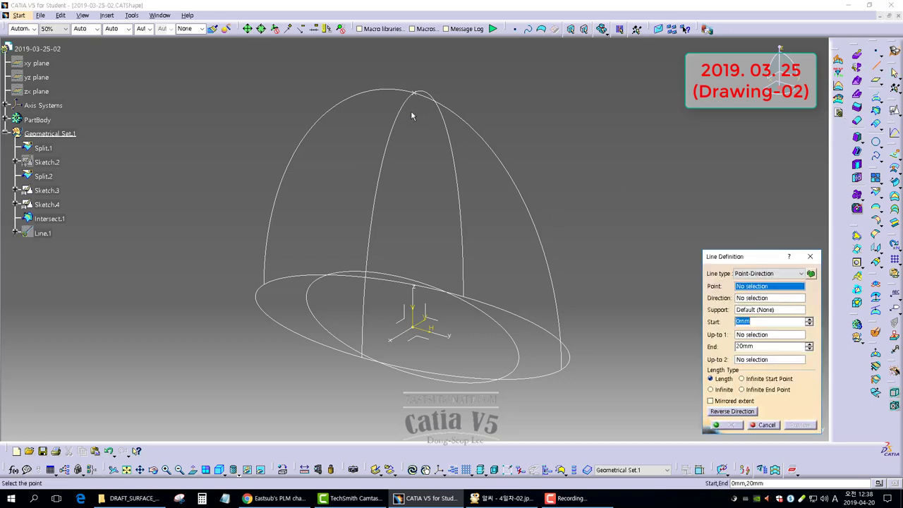
left_click(419, 98)
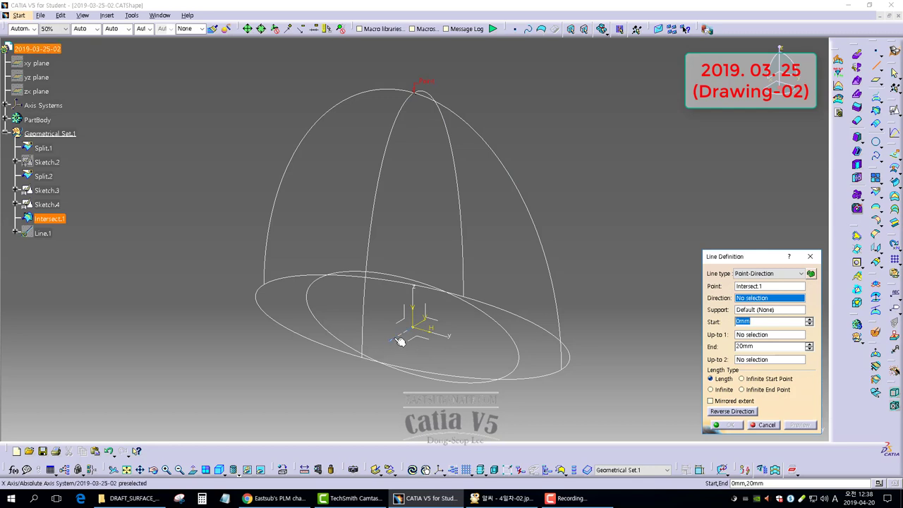
left_click(403, 338)
left_click(711, 402)
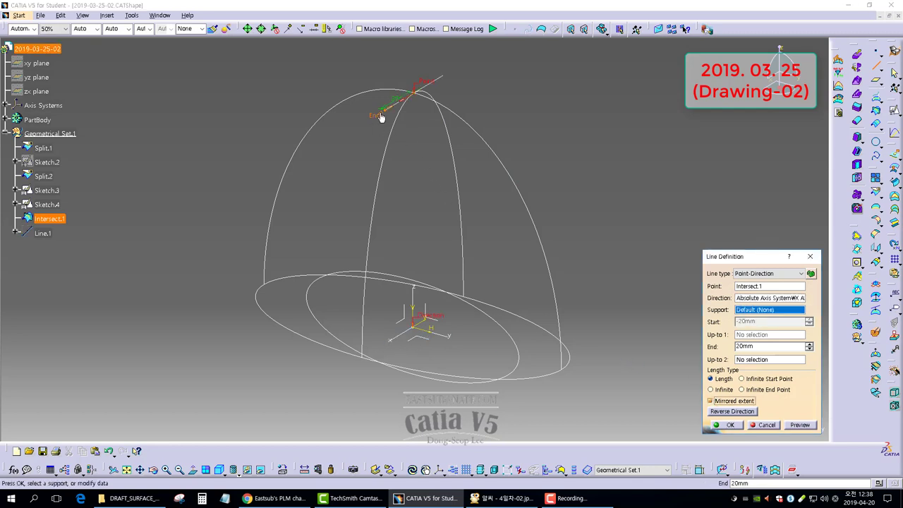
left_click_drag(380, 117, 332, 149)
left_click(727, 425)
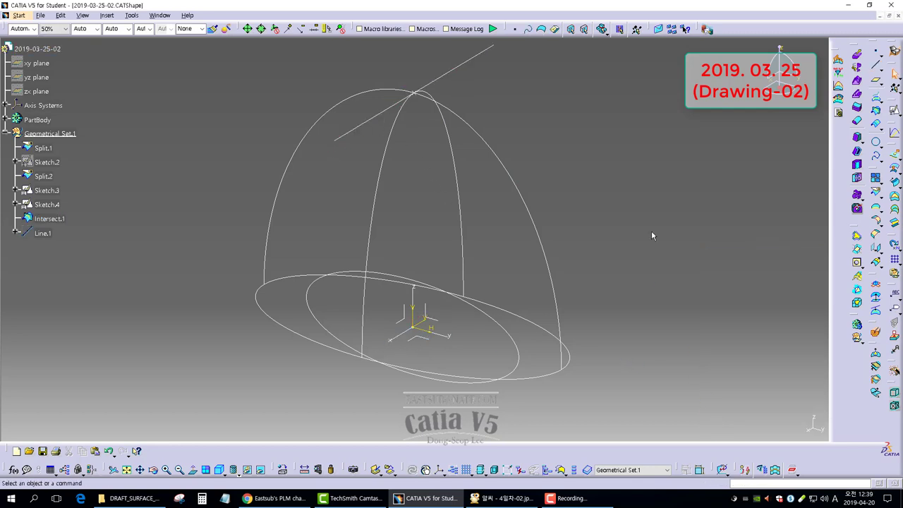
Create an Angle/Normal to plane plane about the apex line, at -45 degrees from the XY plane
middle_click_drag(651, 230, 556, 221)
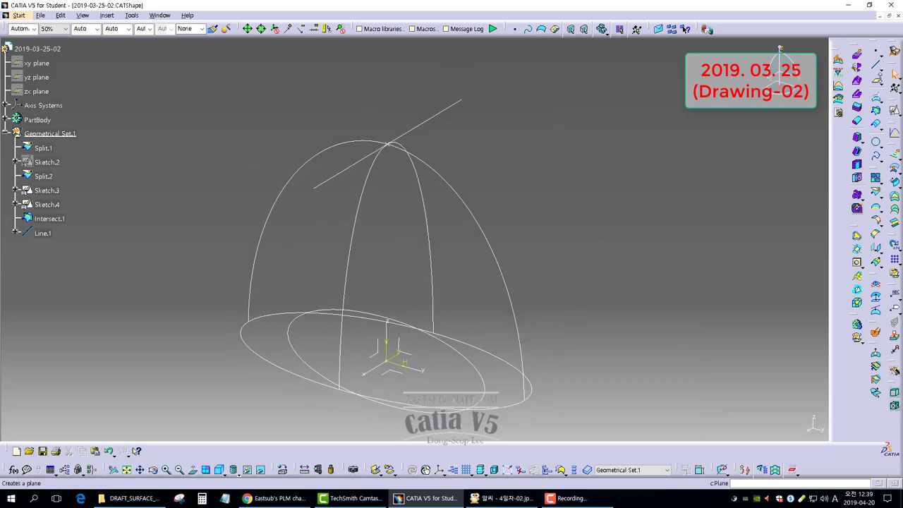
left_click(877, 80)
left_click(770, 278)
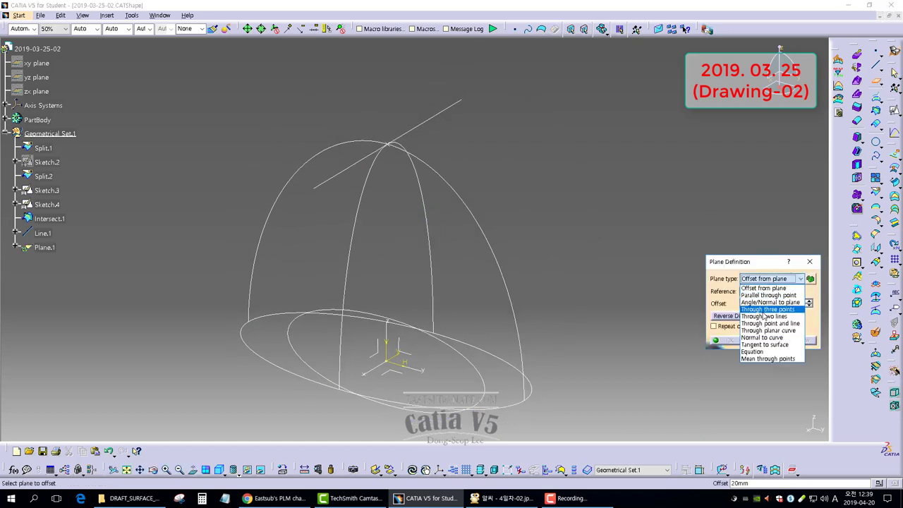
left_click(767, 302)
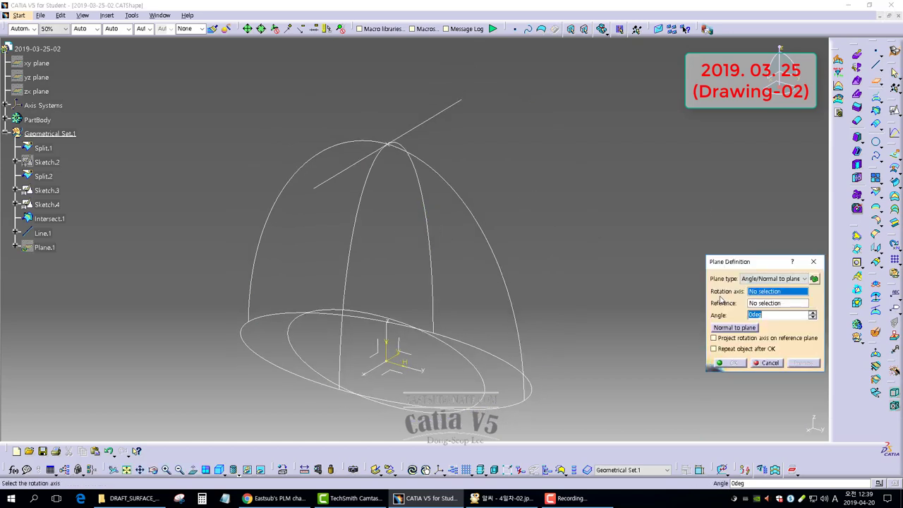
left_click(403, 136)
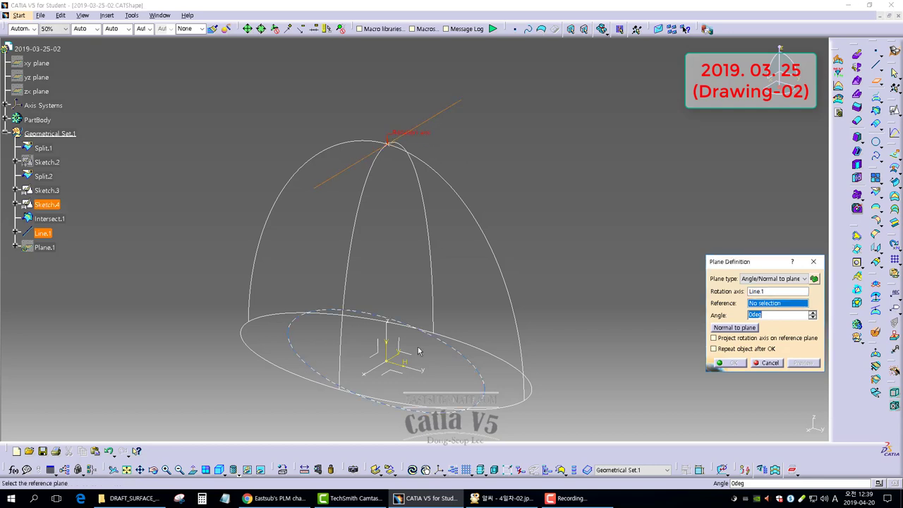
left_click(393, 375)
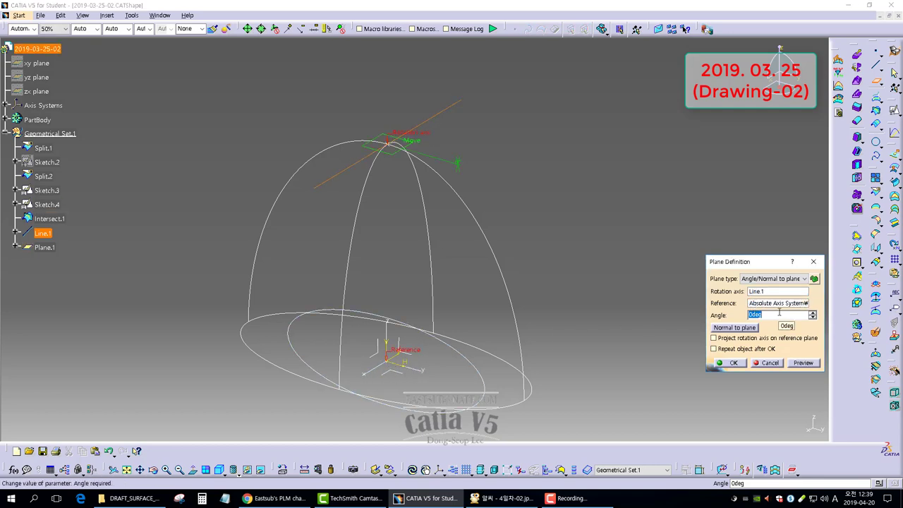
key("Return")
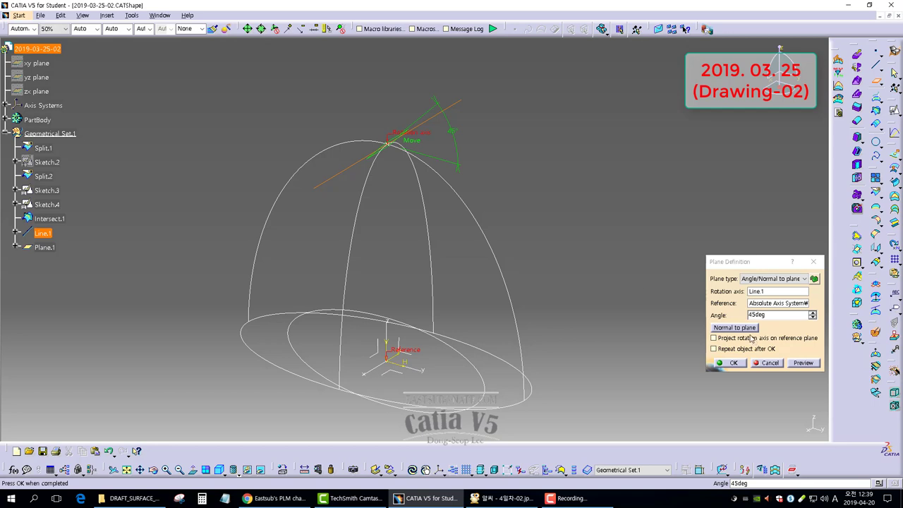
double_click(765, 315)
type("-45")
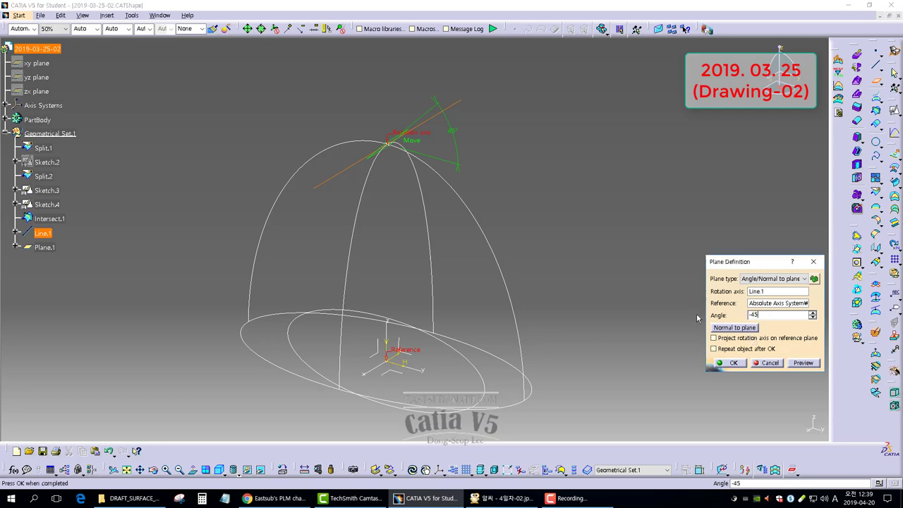
left_click(631, 318)
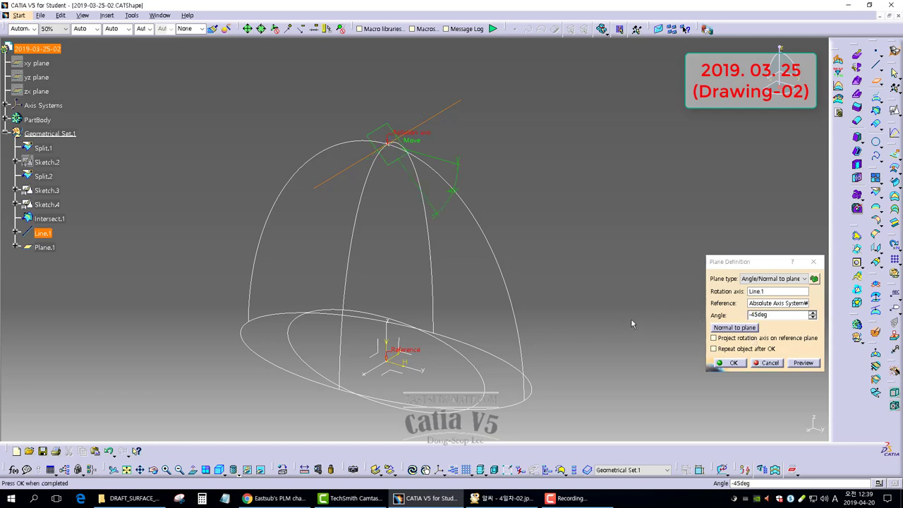
left_click(732, 363)
Split the long half-ellipse profile Split.1 with the ZX plane, keeping the half on the positive Y side
middle_click_drag(634, 309, 387, 333)
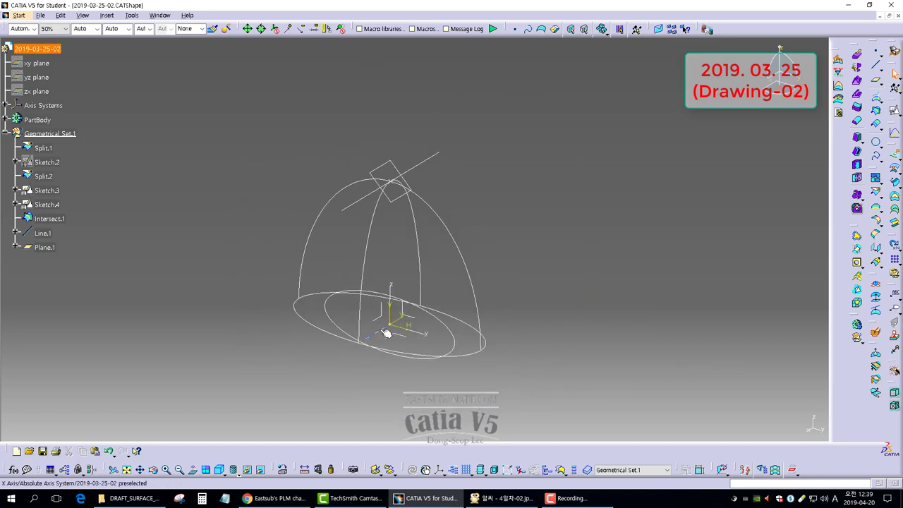
middle_click_drag(389, 364, 465, 235)
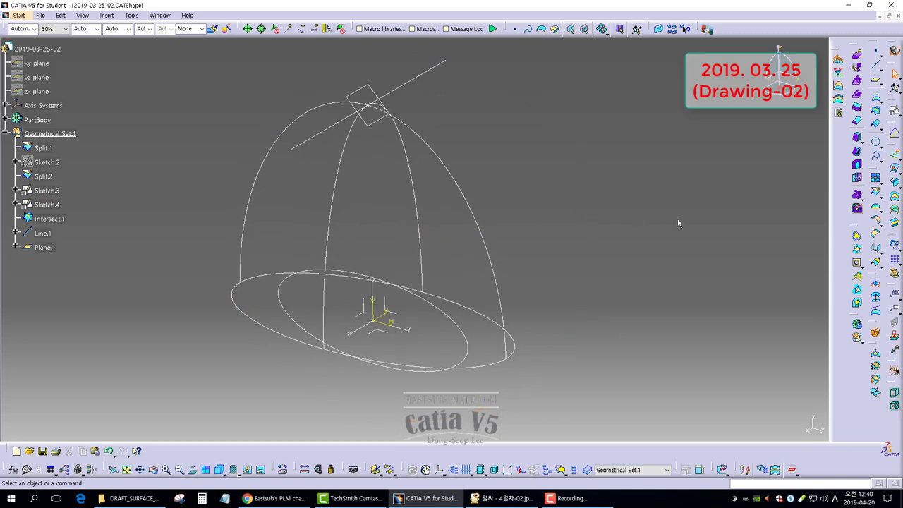
left_click(875, 194)
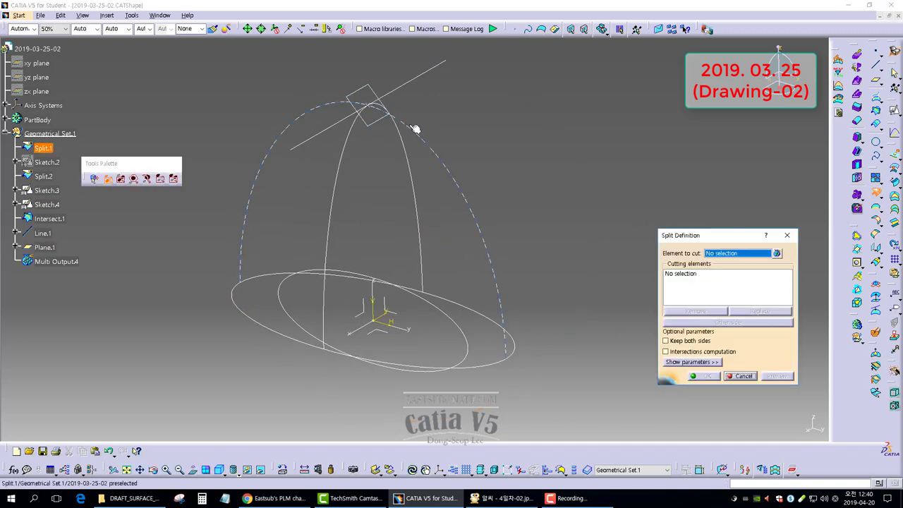
left_click(416, 134)
left_click(373, 316)
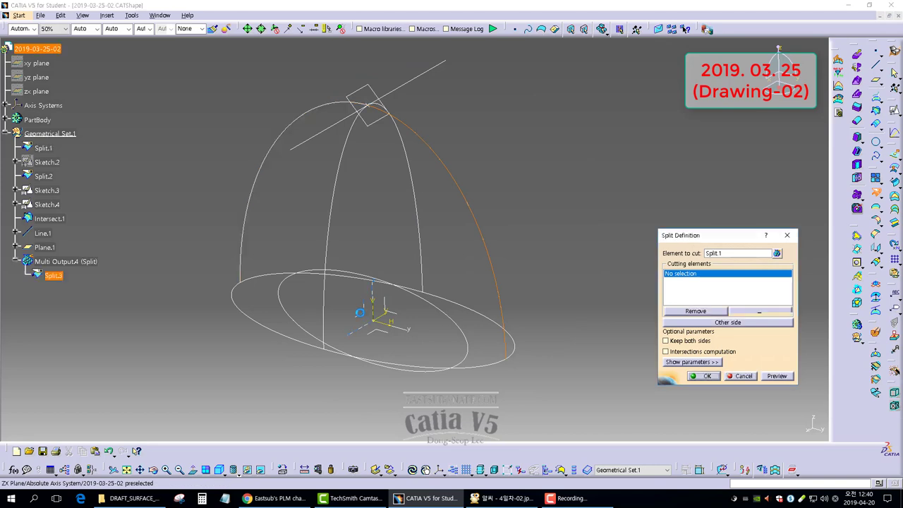
left_click(707, 376)
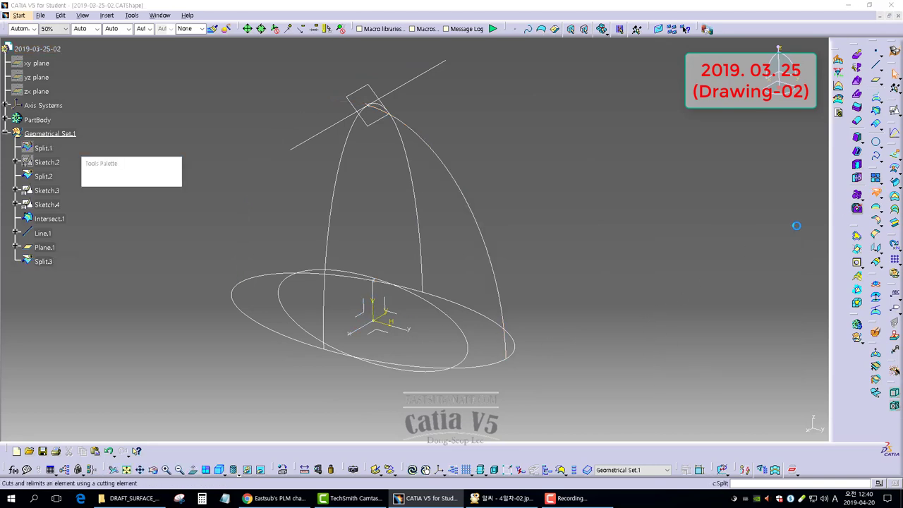
Split the half-ellipse profile Split.2 with the YZ plane, keeping the half on the positive X side
left_click(334, 232)
left_click(373, 312)
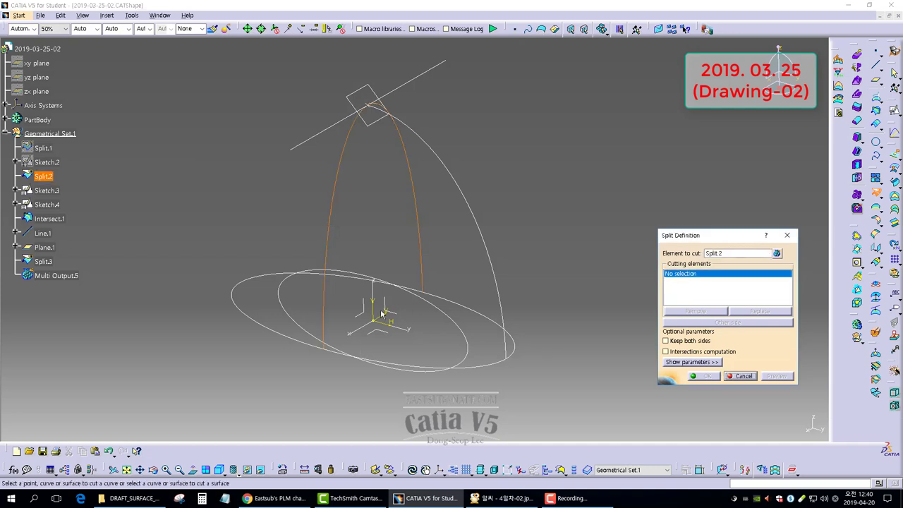
left_click(706, 375)
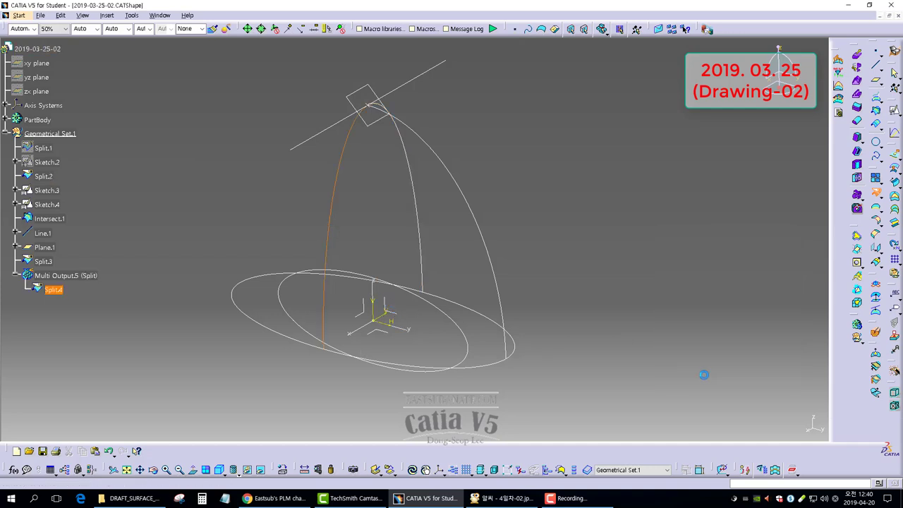
Split the larger base ellipse, Sketch.3, with the YZ plane, keeping the half on the positive X side
left_click(876, 193)
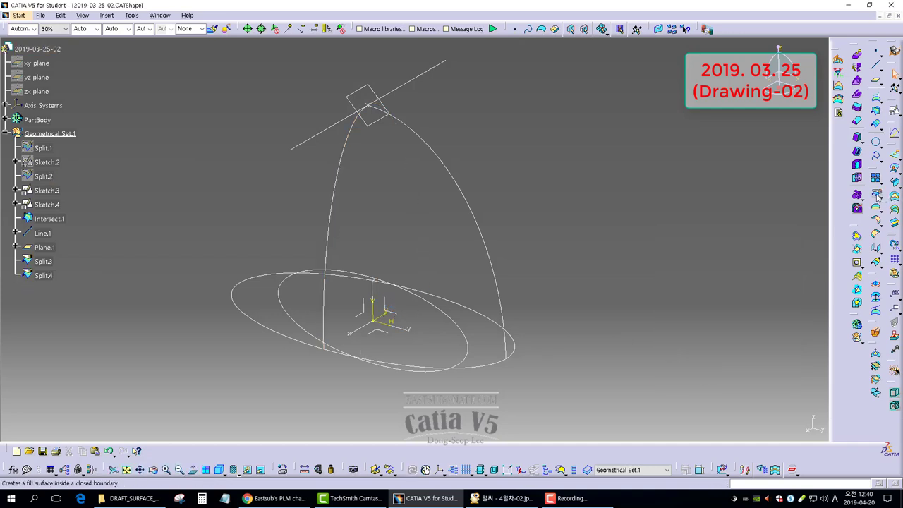
left_click(484, 369)
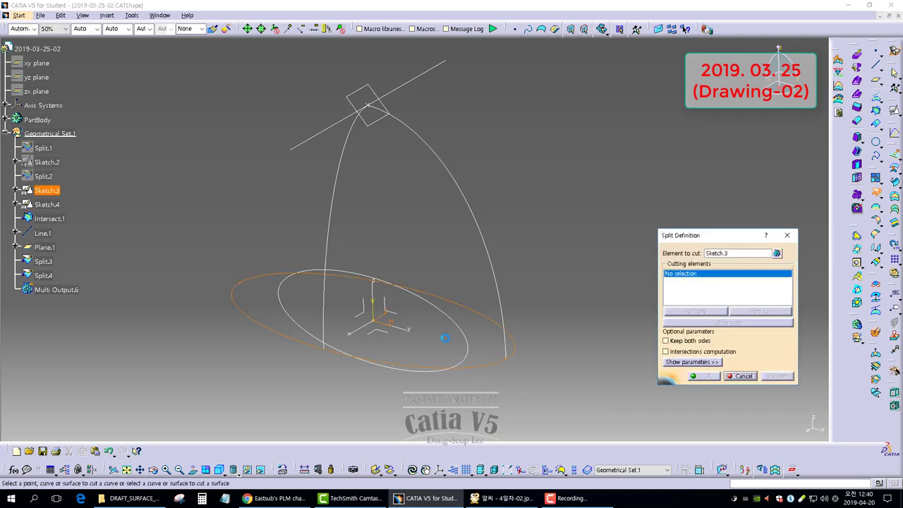
left_click(400, 316)
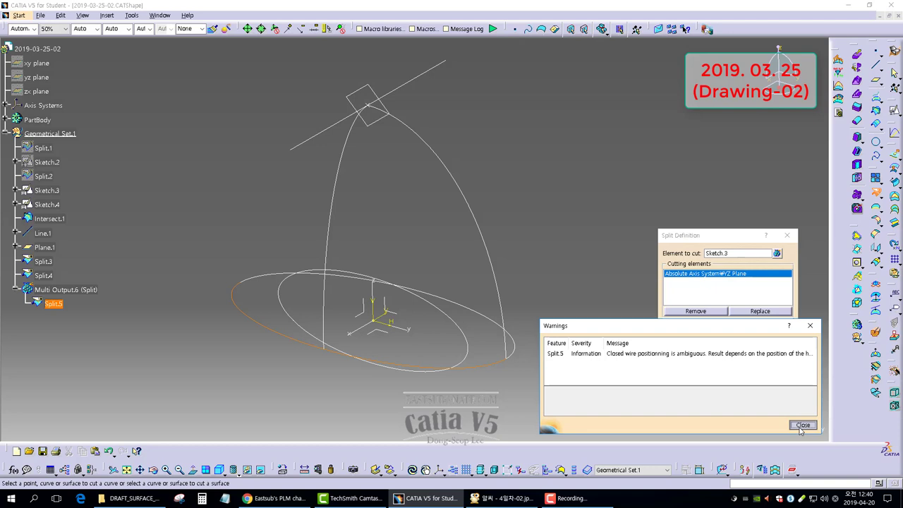
left_click(802, 426)
left_click(705, 377)
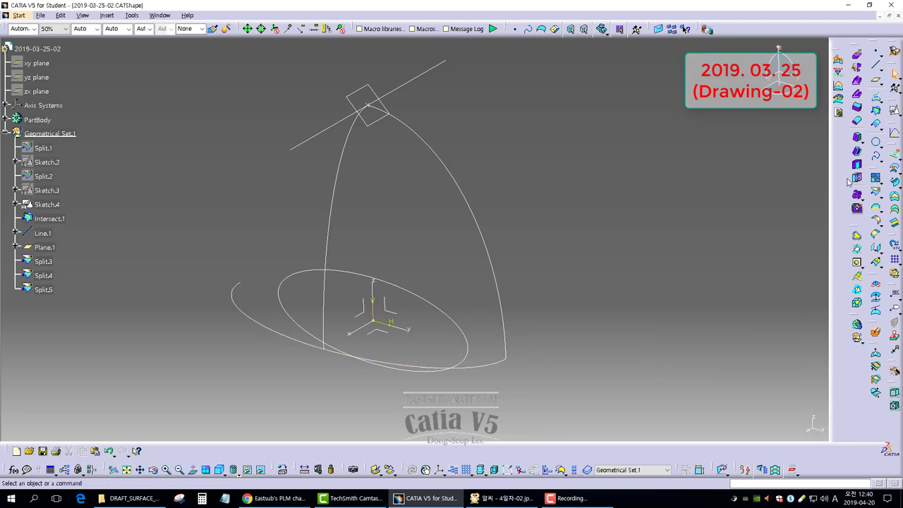
Split the base half-ellipse Split.5 with the ZX plane, keeping the quarter that joins the two upright profile curves
left_click(876, 191)
left_click(403, 368)
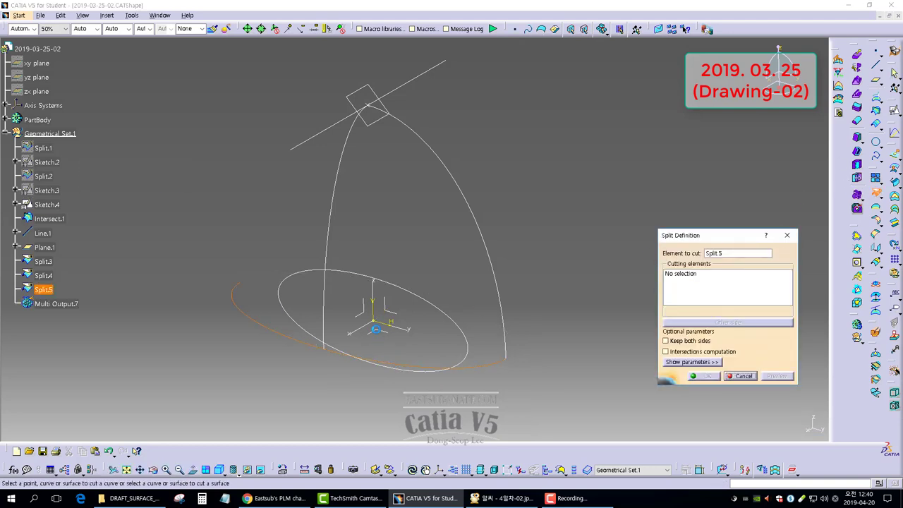
left_click(376, 329)
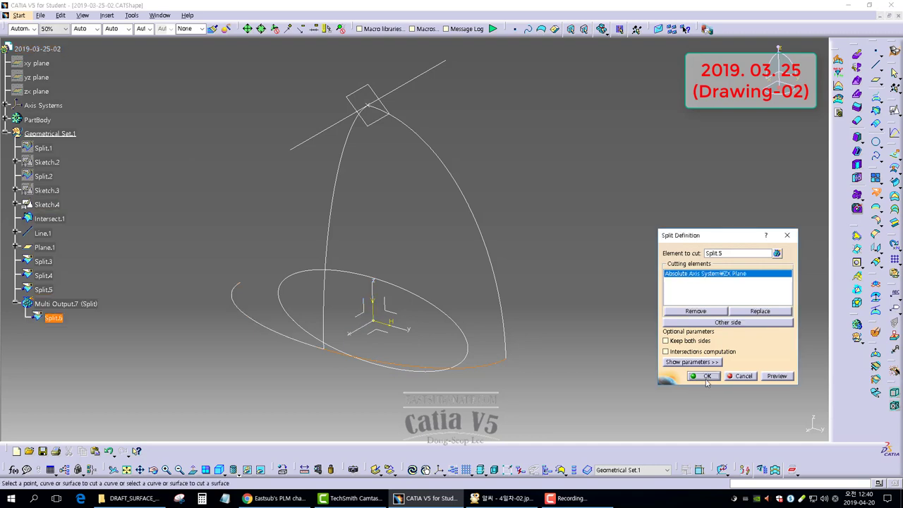
left_click(706, 376)
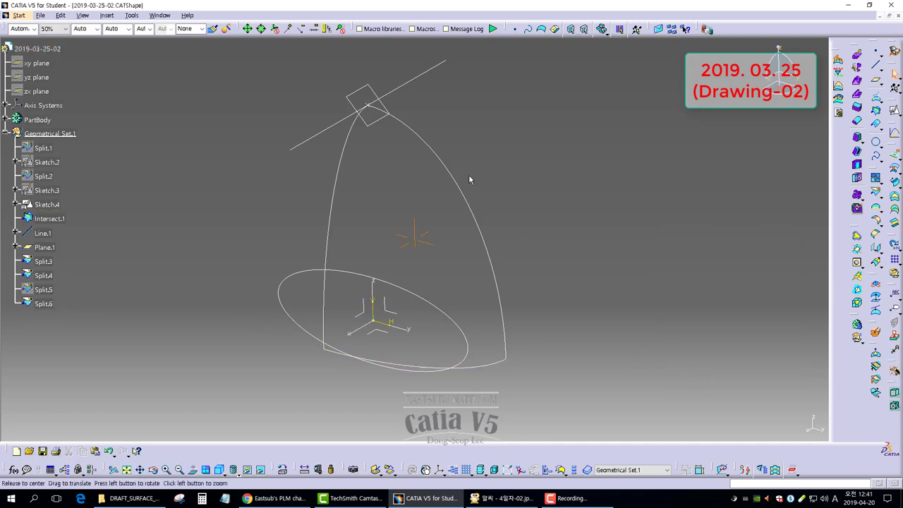
Extrude the upright curve Split.4 by 20 mm along the Y axis, reversed to point away from the quarter opening
middle_click_drag(469, 174, 412, 236)
left_click(857, 164)
middle_click_drag(378, 306, 414, 236)
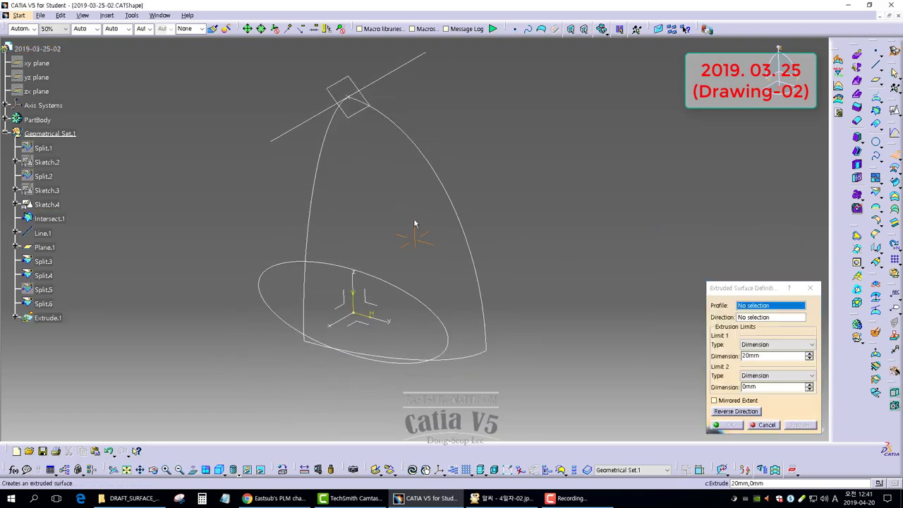
left_click(315, 207)
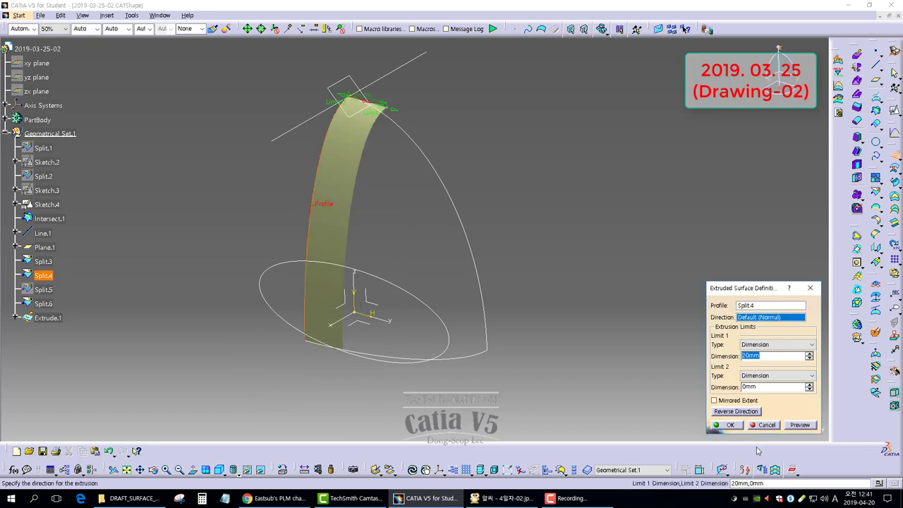
left_click(745, 412)
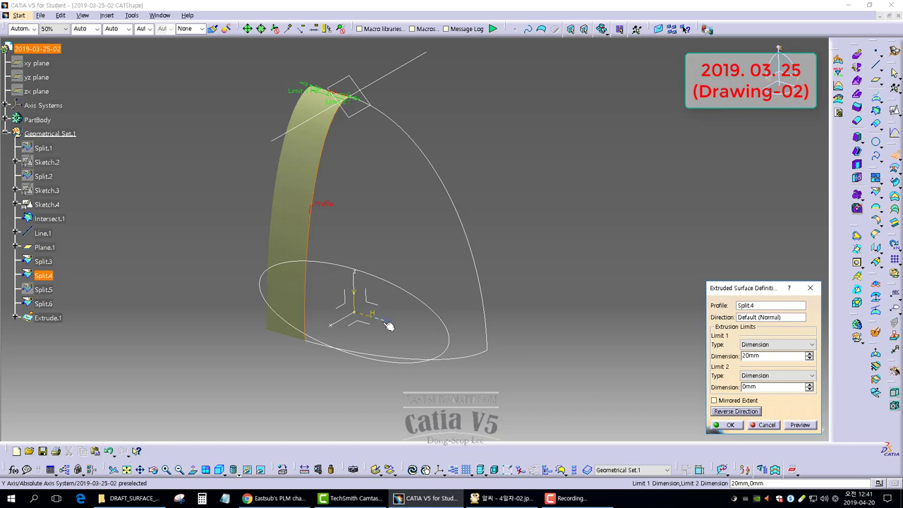
left_click(764, 318)
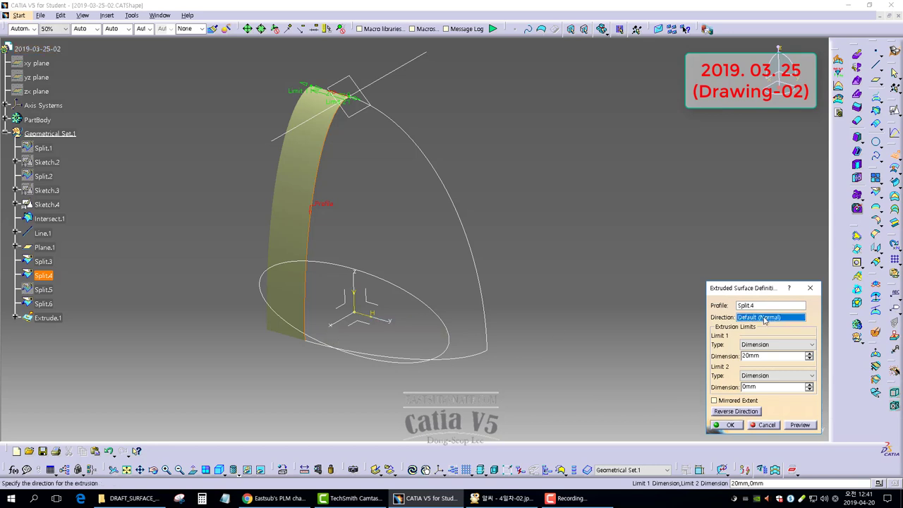
left_click(385, 322)
left_click(726, 424)
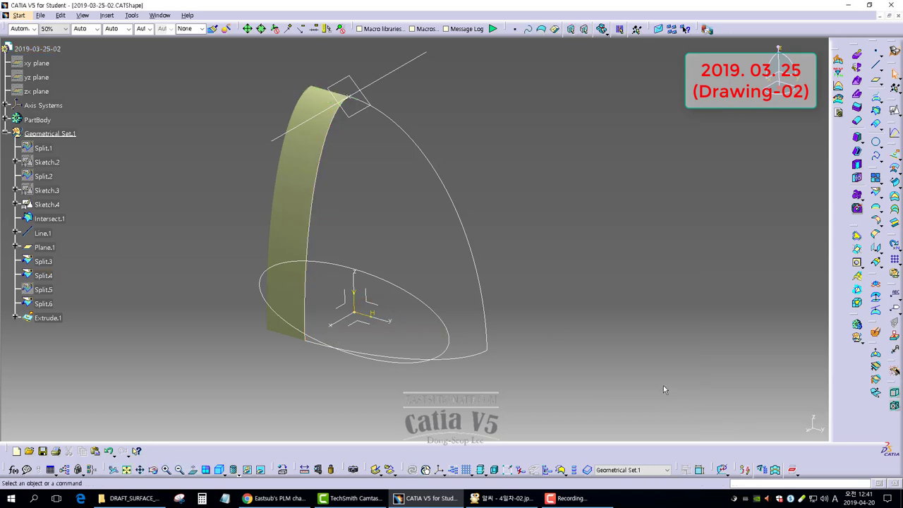
Extrude the upright curve Split.3 by 20 mm along the X axis, reversed to point away from the quarter opening
left_click(895, 157)
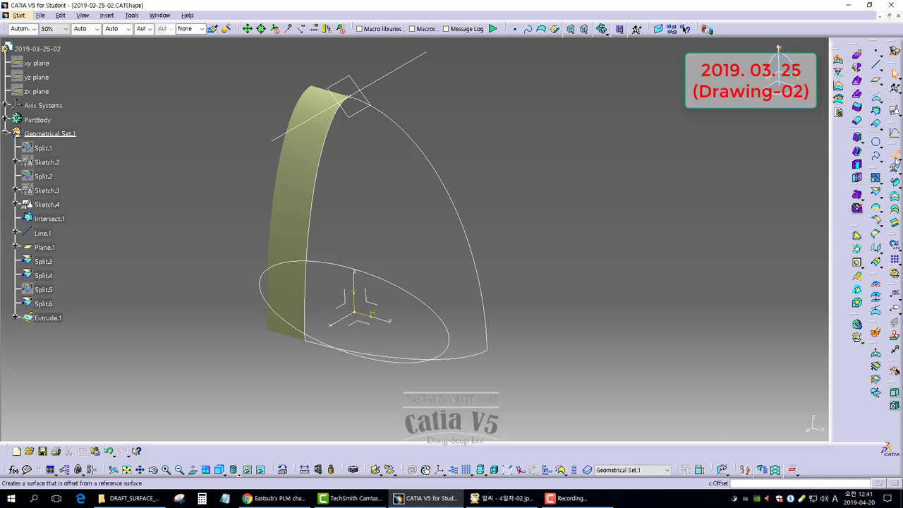
left_click(475, 246)
left_click(338, 322)
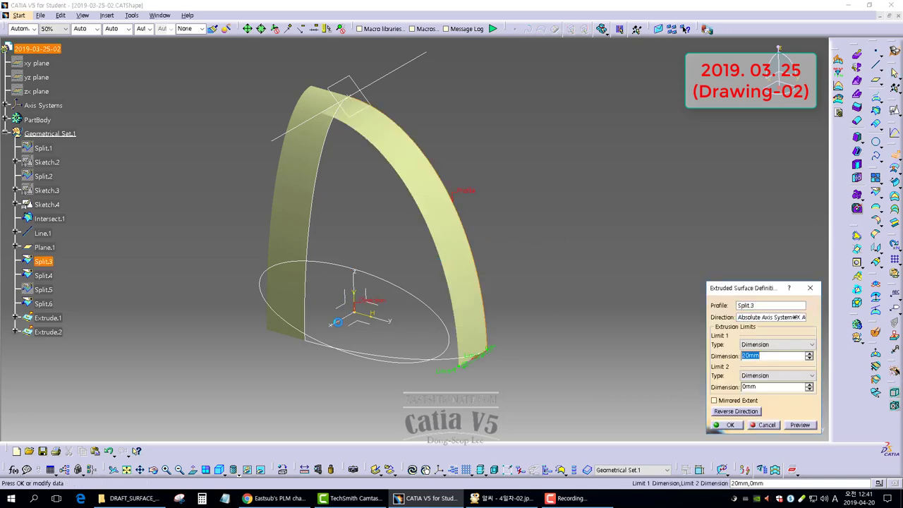
left_click(738, 411)
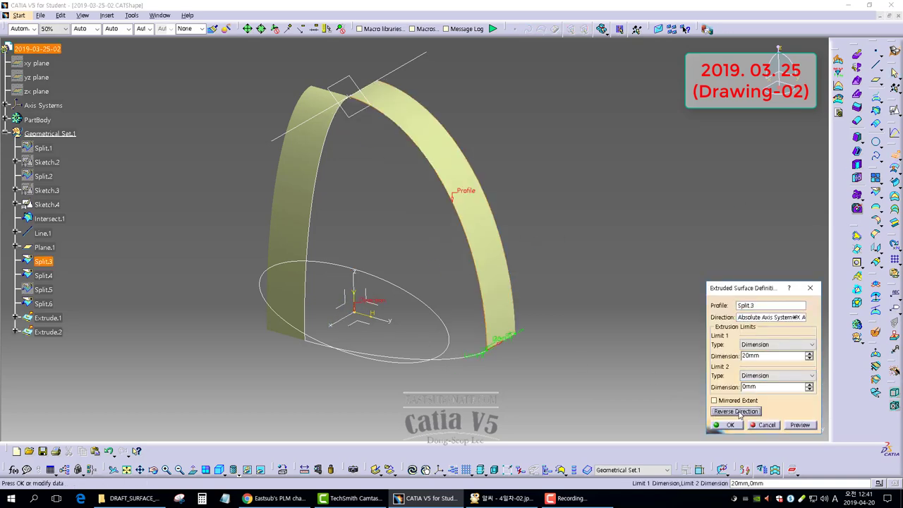
left_click(730, 425)
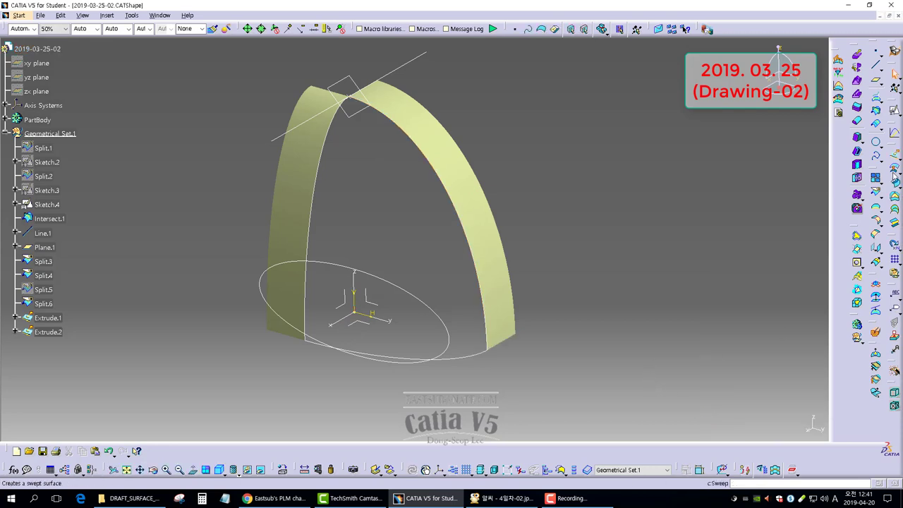
Extrude the base quarter curve Split.6 by 20 mm along the Z axis, reversed to point downward
left_click(459, 360)
left_click(357, 282)
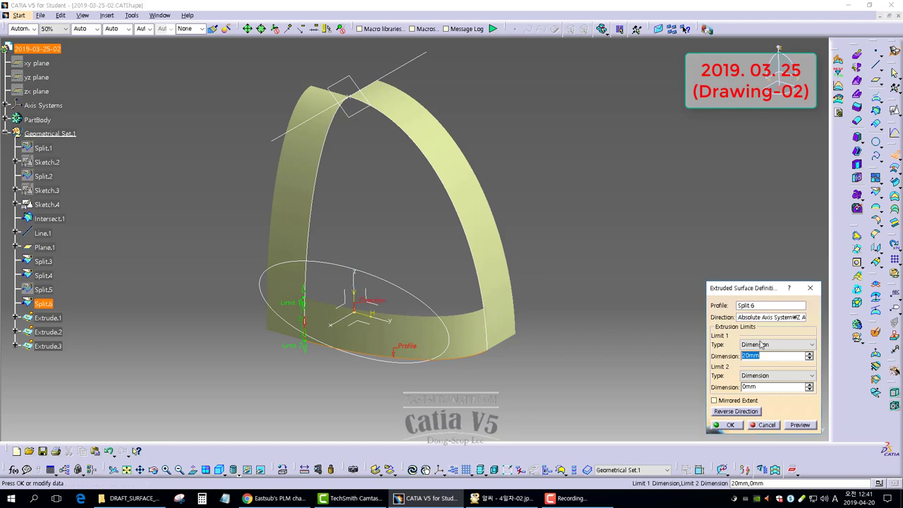
left_click(743, 413)
left_click(730, 424)
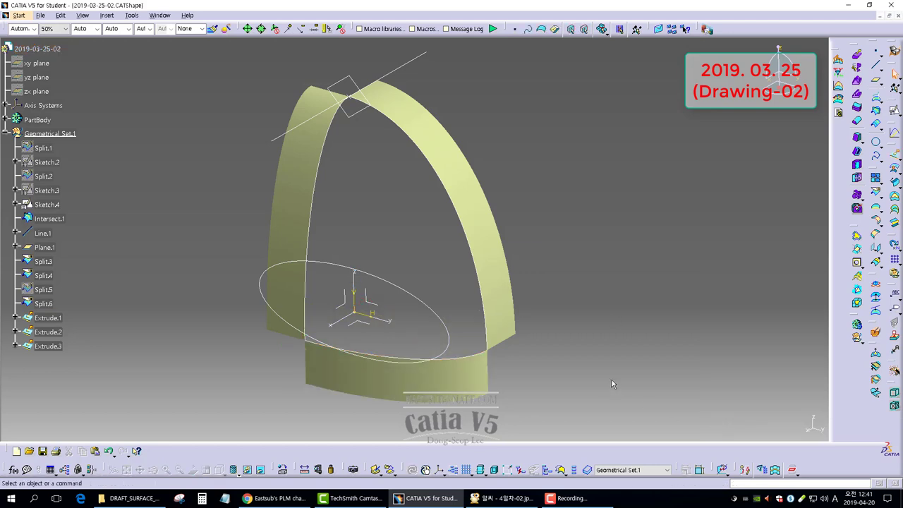
Create a Fill surface bounded by Split.3, Split.4 and Split.6, tangent to the supports Extrude.2, Extrude.1 and Extrude.3
middle_click_drag(568, 224, 676, 239)
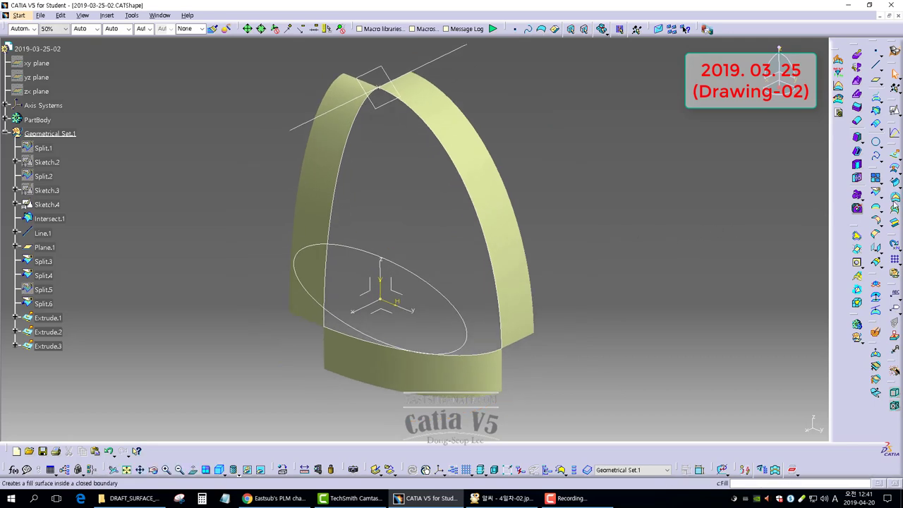
left_click(857, 207)
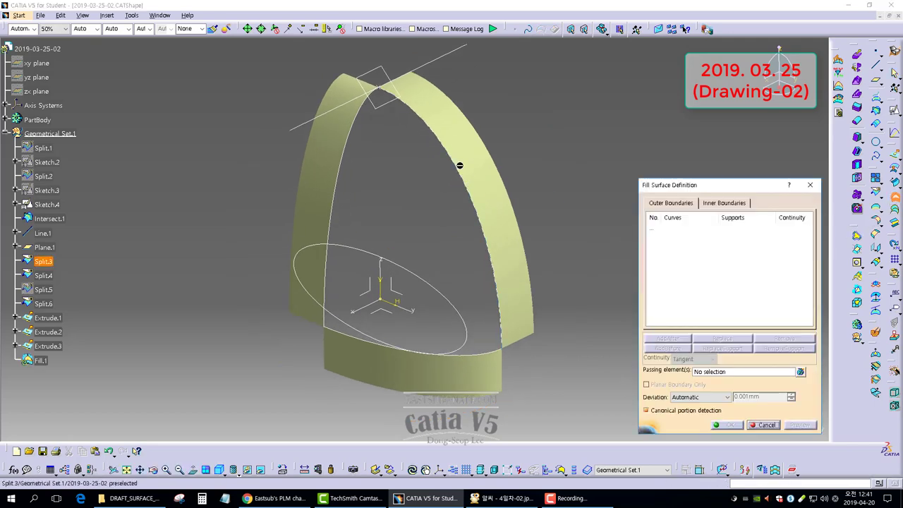
left_click(471, 156)
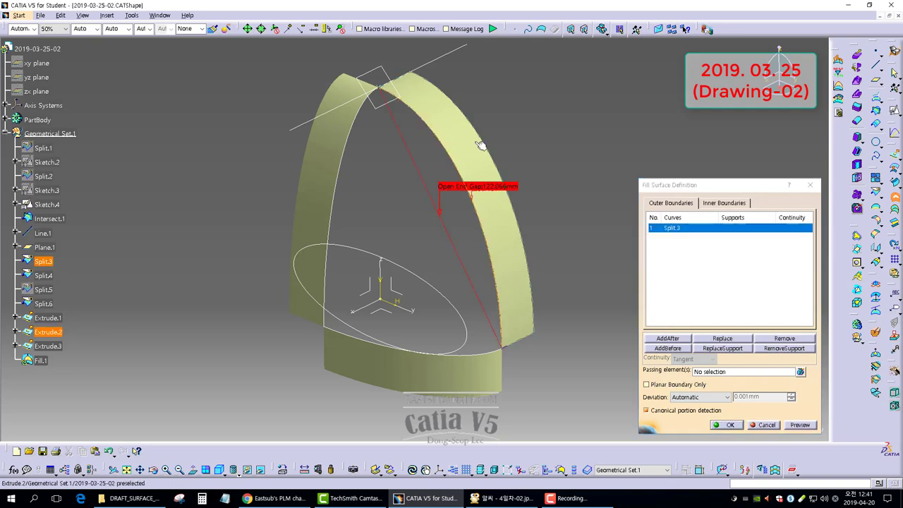
left_click(350, 152)
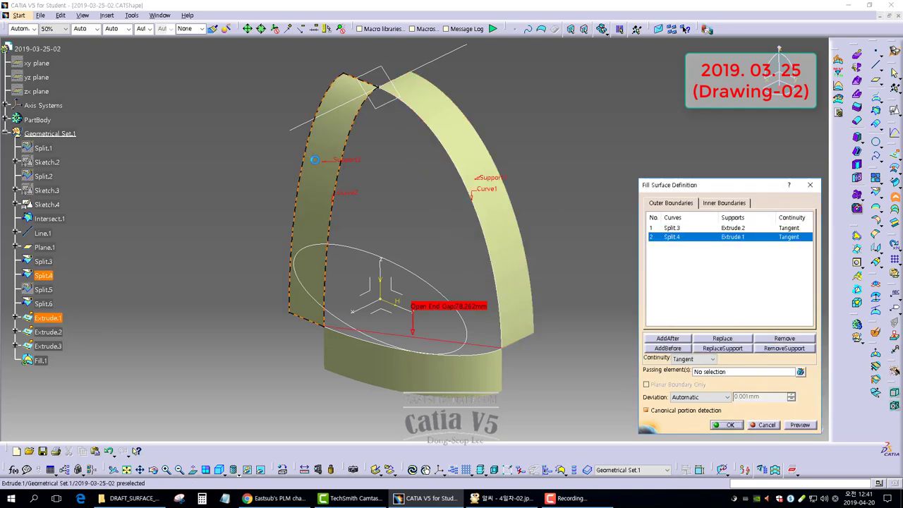
left_click(382, 350)
left_click(800, 427)
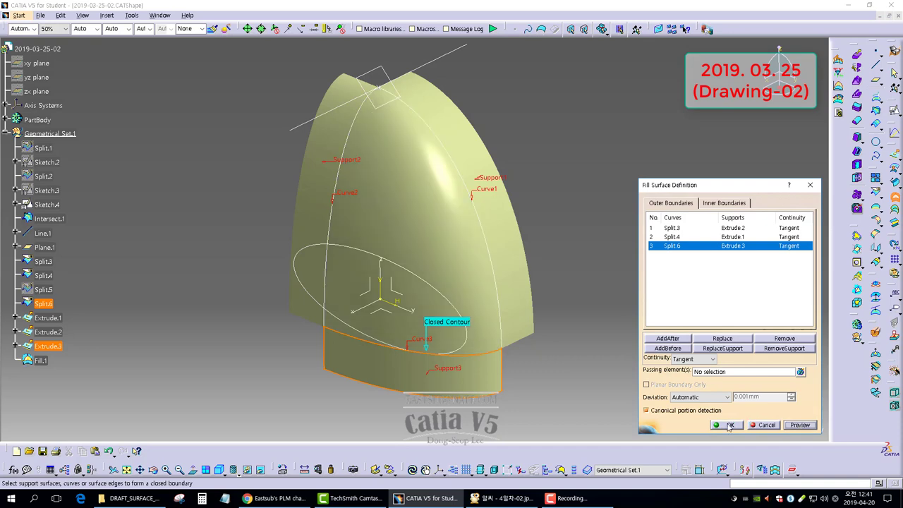
left_click(729, 425)
Display the model shaded with edges and hide the three extruded support surfaces
left_click(243, 469)
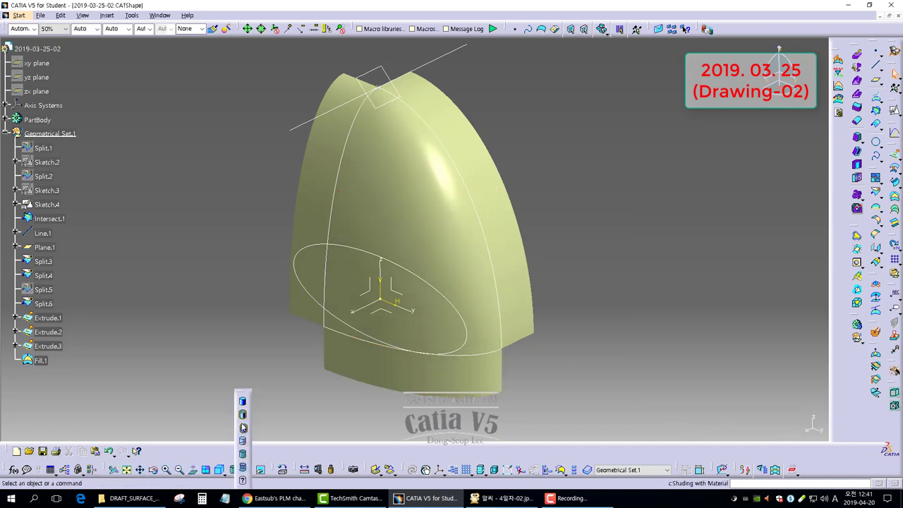
left_click(243, 414)
right_click(489, 214)
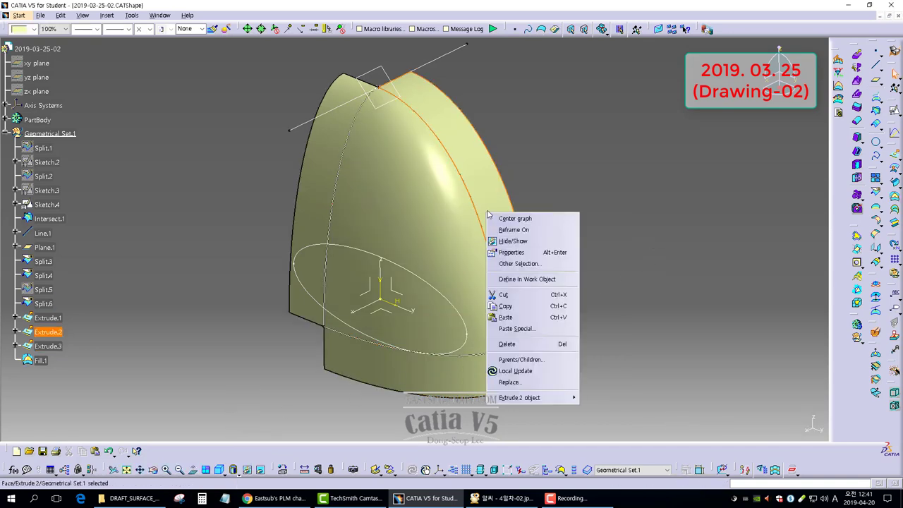
left_click(513, 240)
right_click(316, 160)
left_click(341, 186)
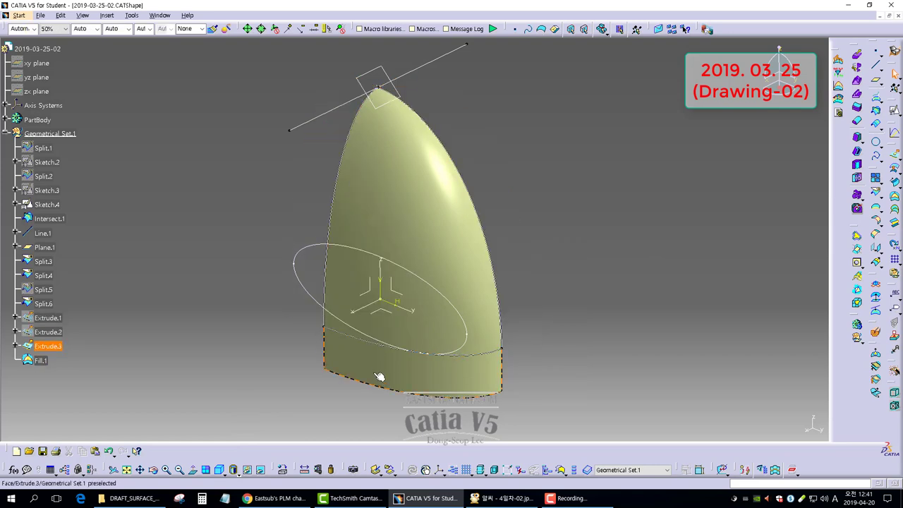
left_click(247, 469)
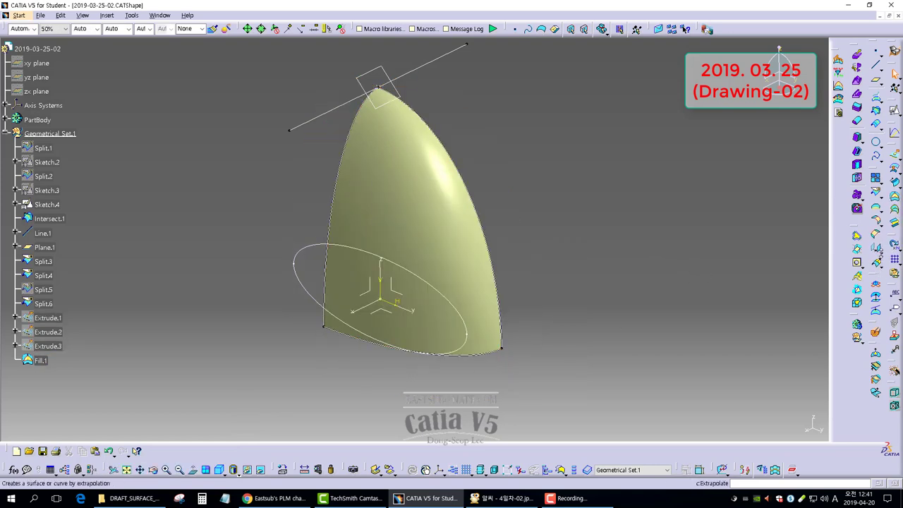
Mirror the Fill.1 surface about the ZX plane of the absolute axis system using Symmetry
left_click(855, 263)
left_click(416, 208)
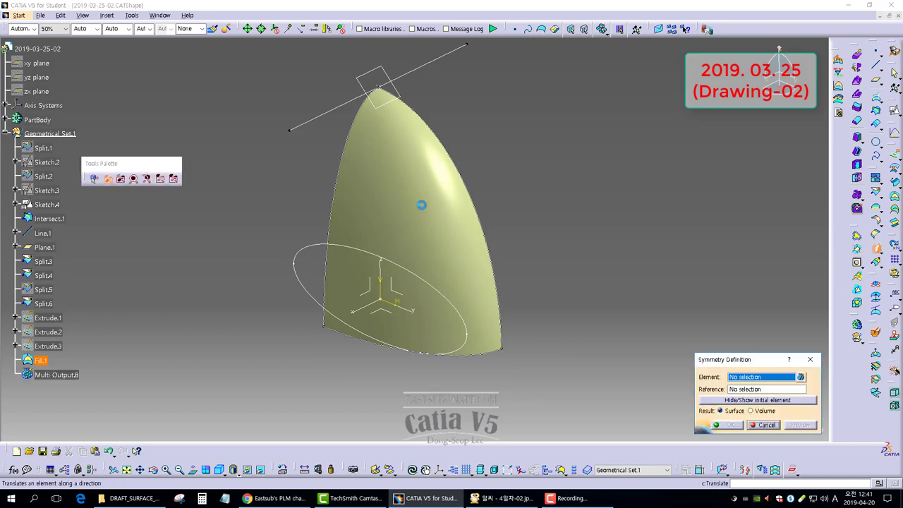
left_click(366, 295)
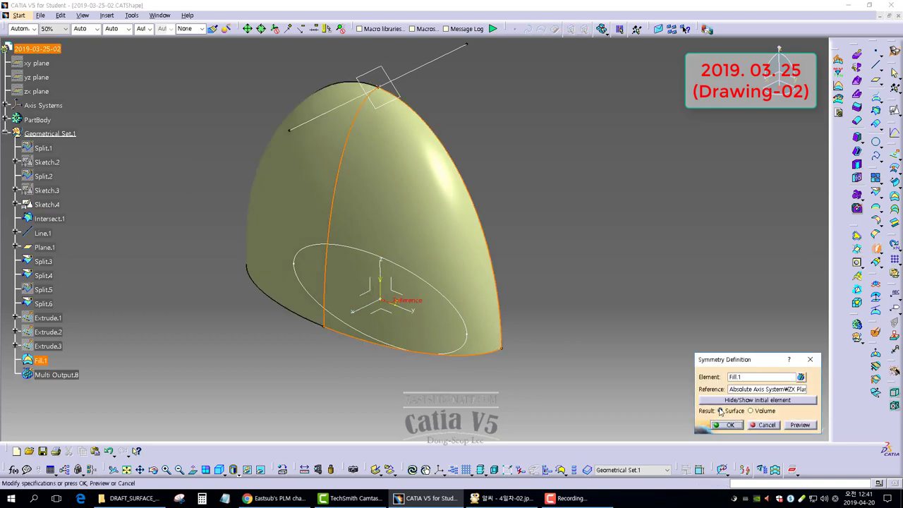
left_click(721, 425)
Join Fill.1 and Symmetry.1 into one surface with a 0.001 mm merging distance and the 0.5 deg angular threshold enabled
left_click(875, 179)
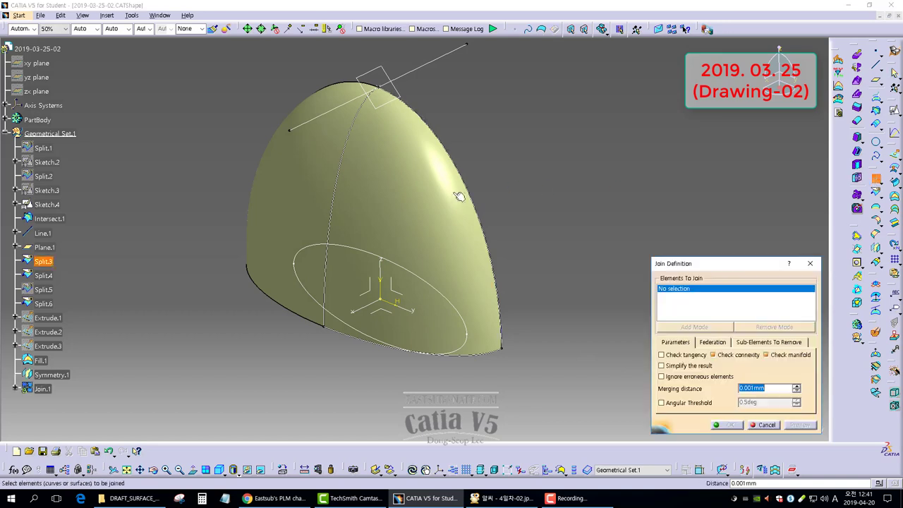
left_click(291, 188)
left_click(692, 403)
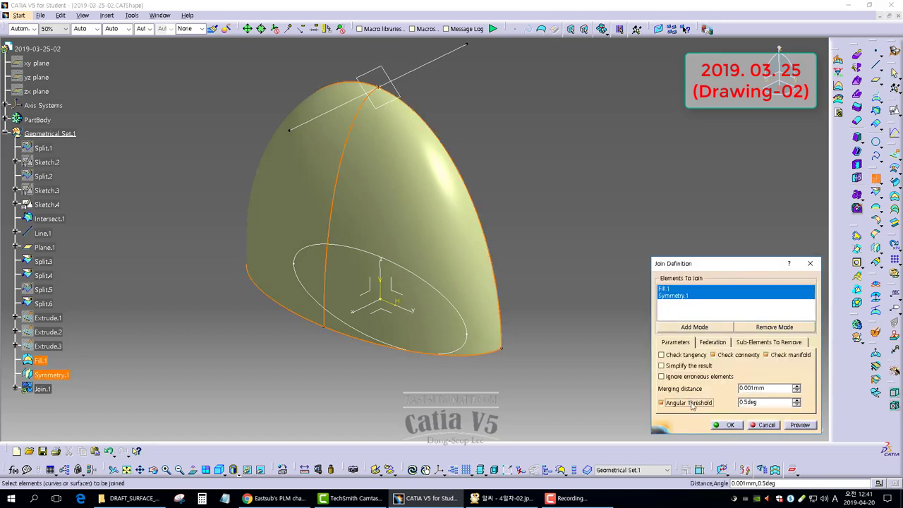
left_click(727, 425)
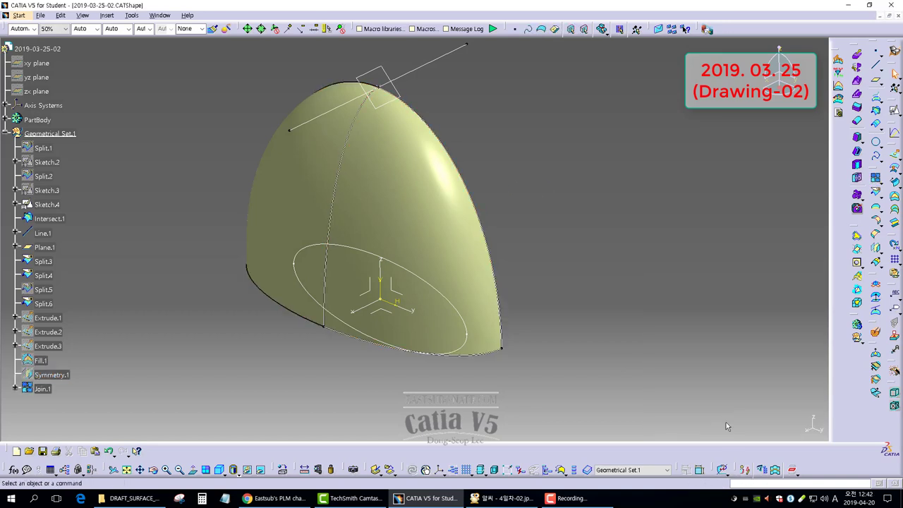
Mirror the joined half surface Join.1 about the YZ plane of the absolute axis system using Symmetry
left_click(876, 251)
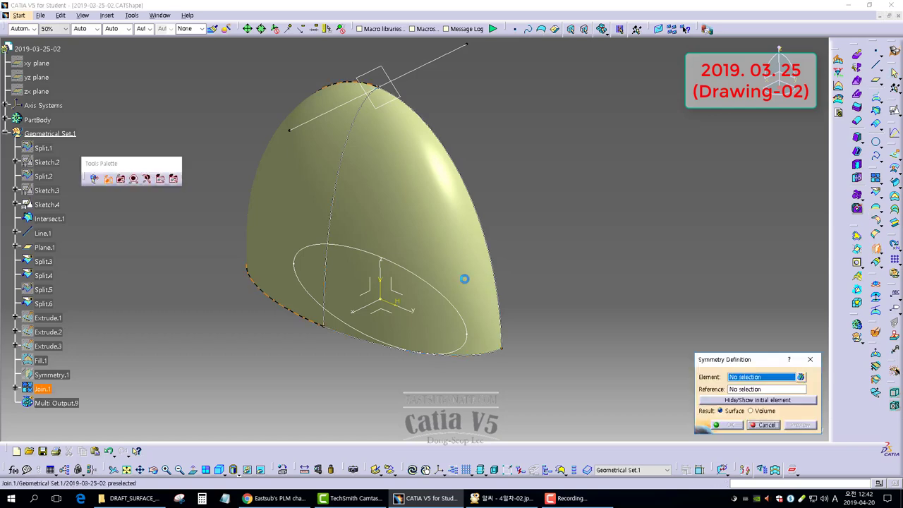
left_click(413, 268)
left_click(397, 299)
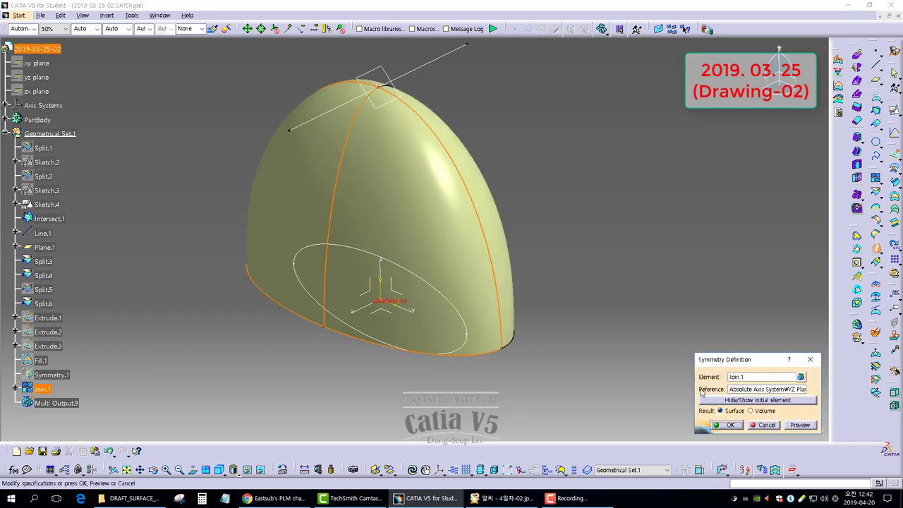
left_click(726, 425)
Join Join.1 and Symmetry.2 into the full dome surface with a 0.001 mm merging distance
left_click(873, 179)
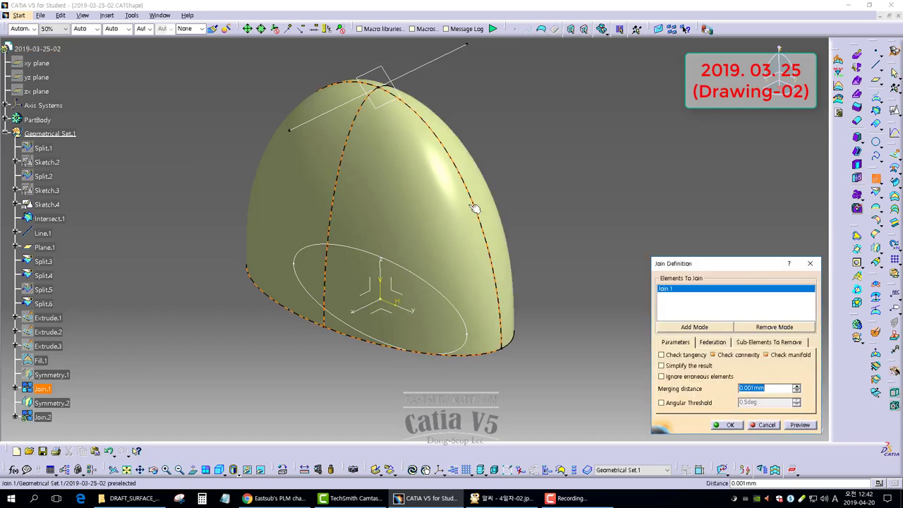
left_click(800, 424)
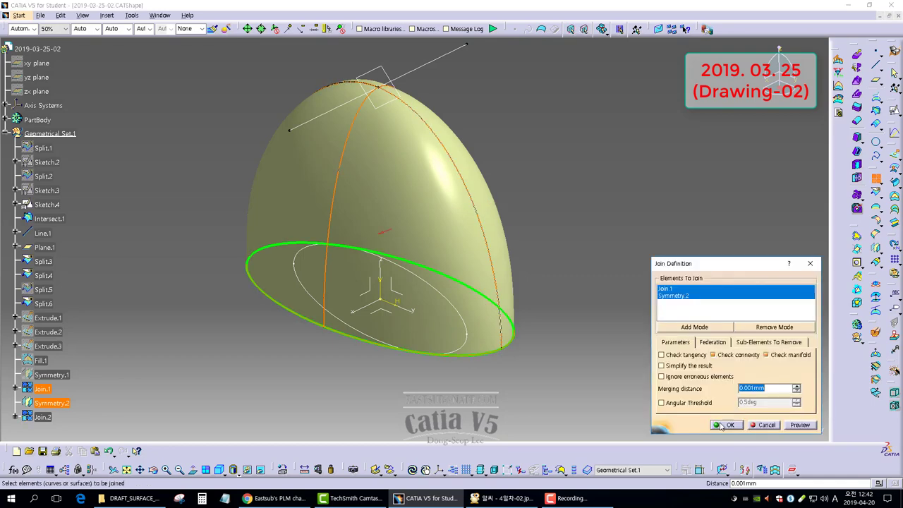
left_click(728, 425)
Split the full dome surface Join.2 with the inclined plane Plane.1
middle_click_drag(478, 177, 736, 179)
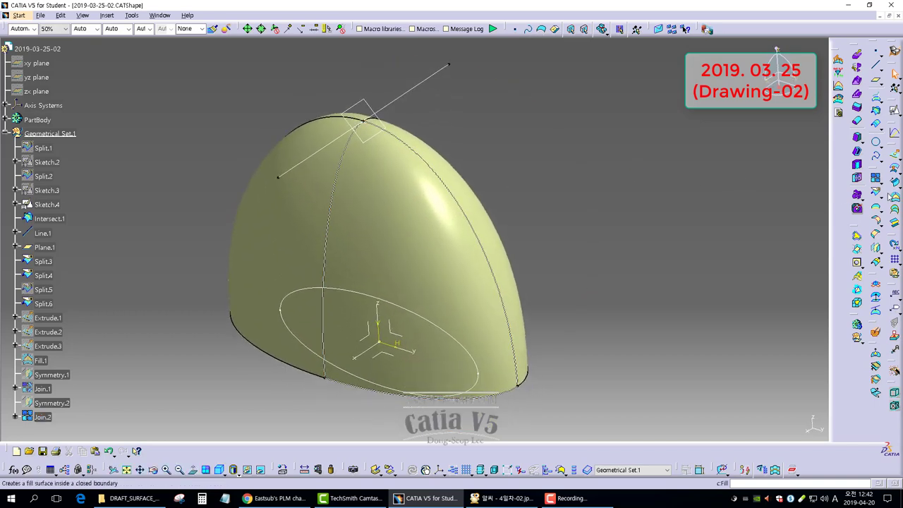
left_click(876, 193)
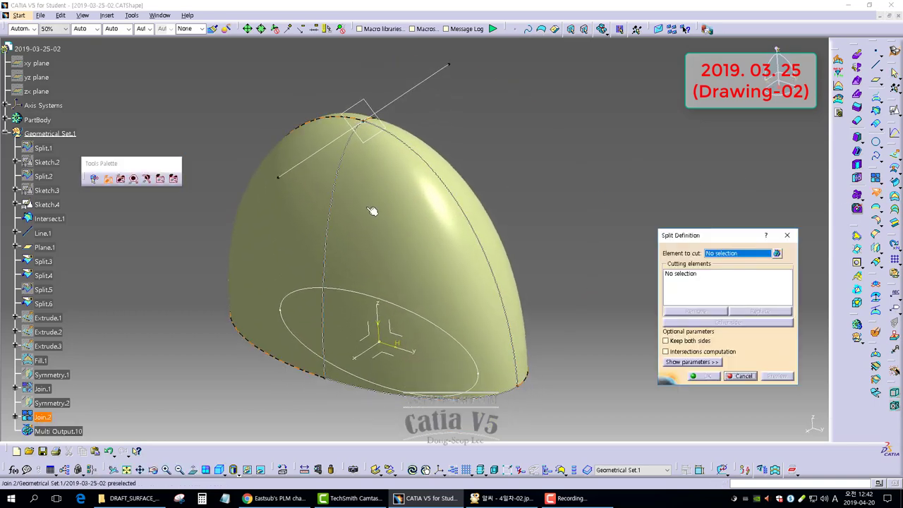
left_click(363, 141)
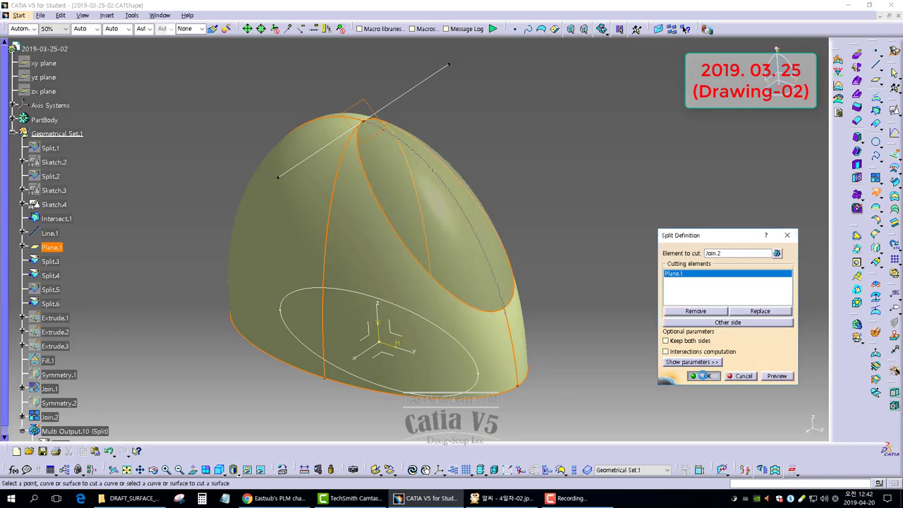